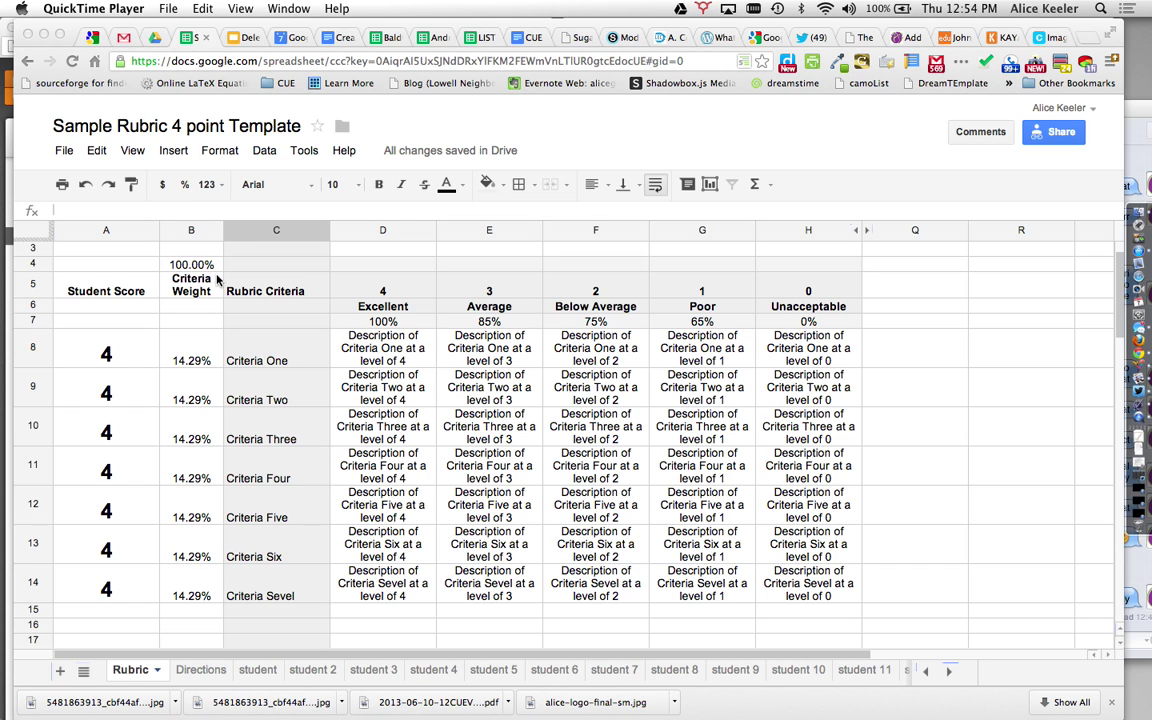
click(64, 154)
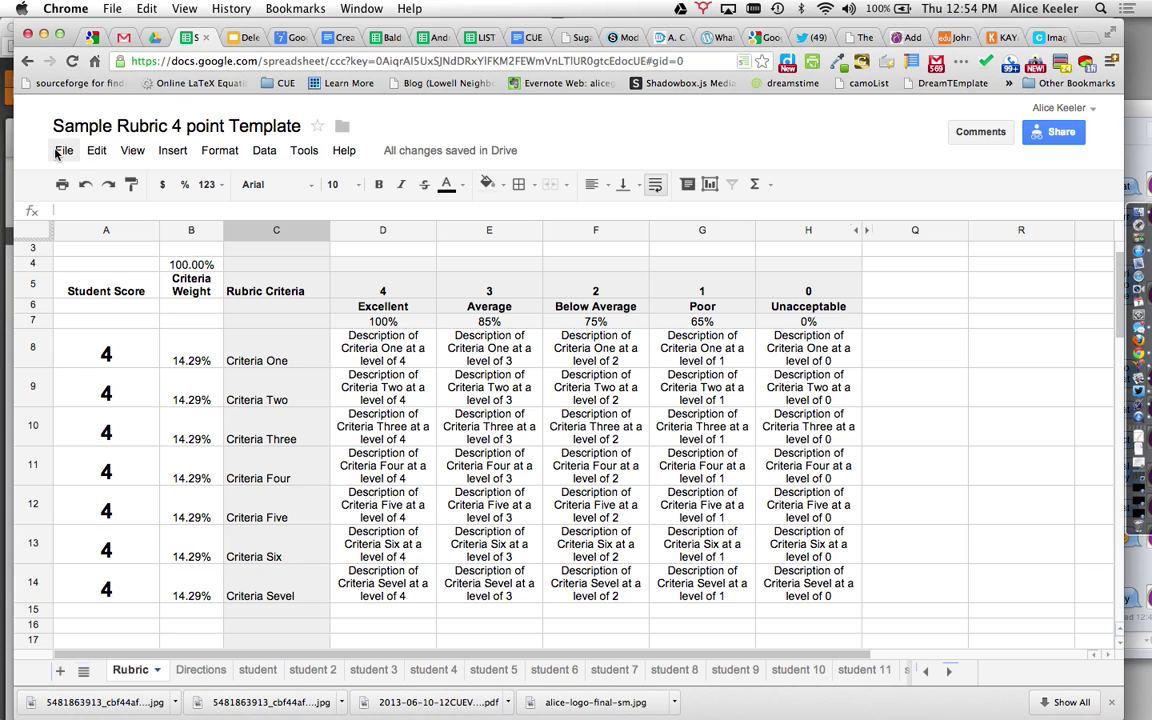
click(64, 158)
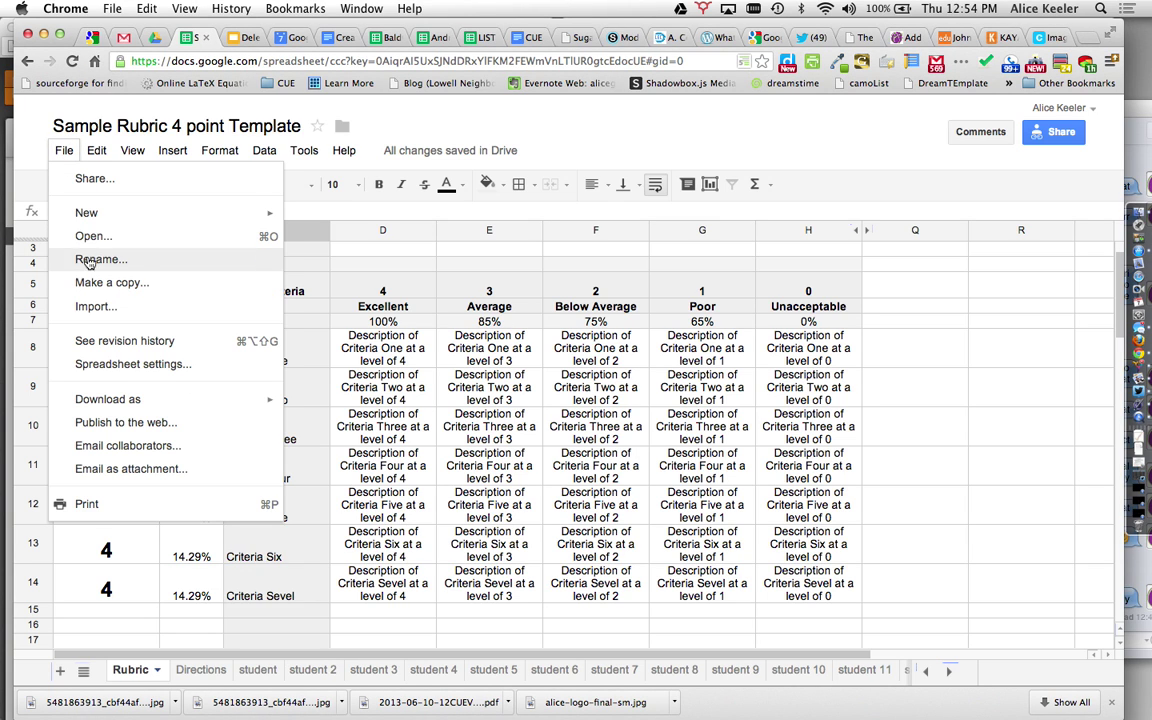
click(368, 348)
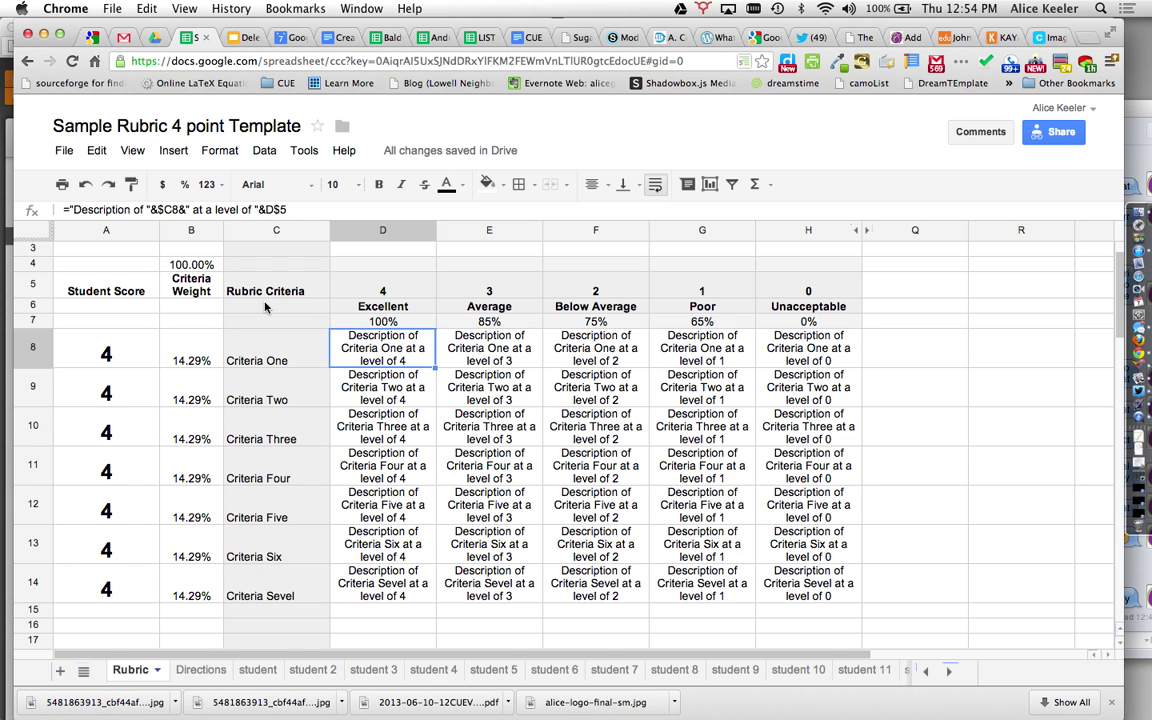
scroll(265, 307, up, 2)
click(245, 256)
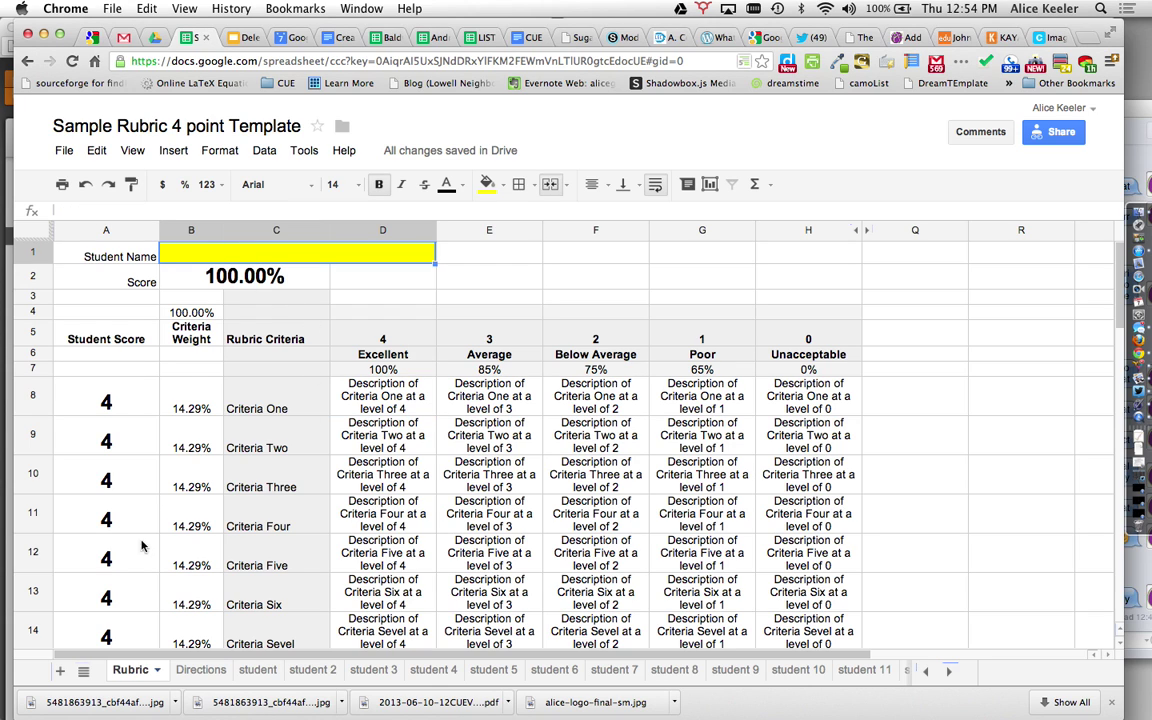
right_click(137, 673)
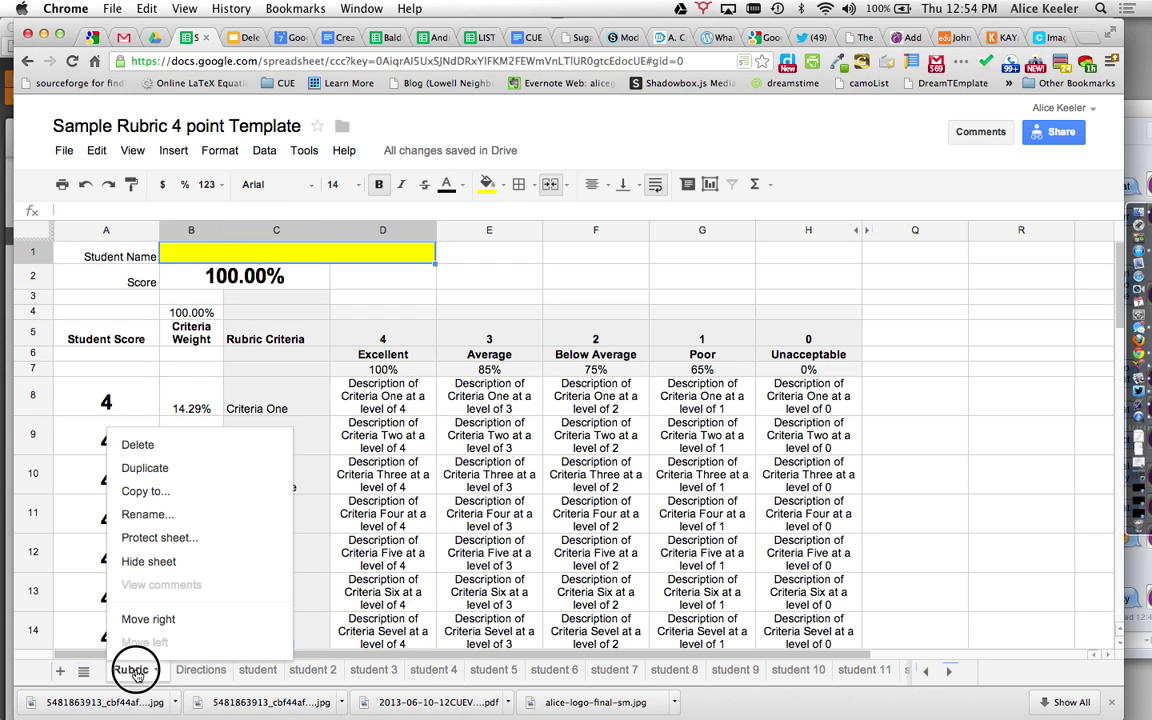
click(137, 673)
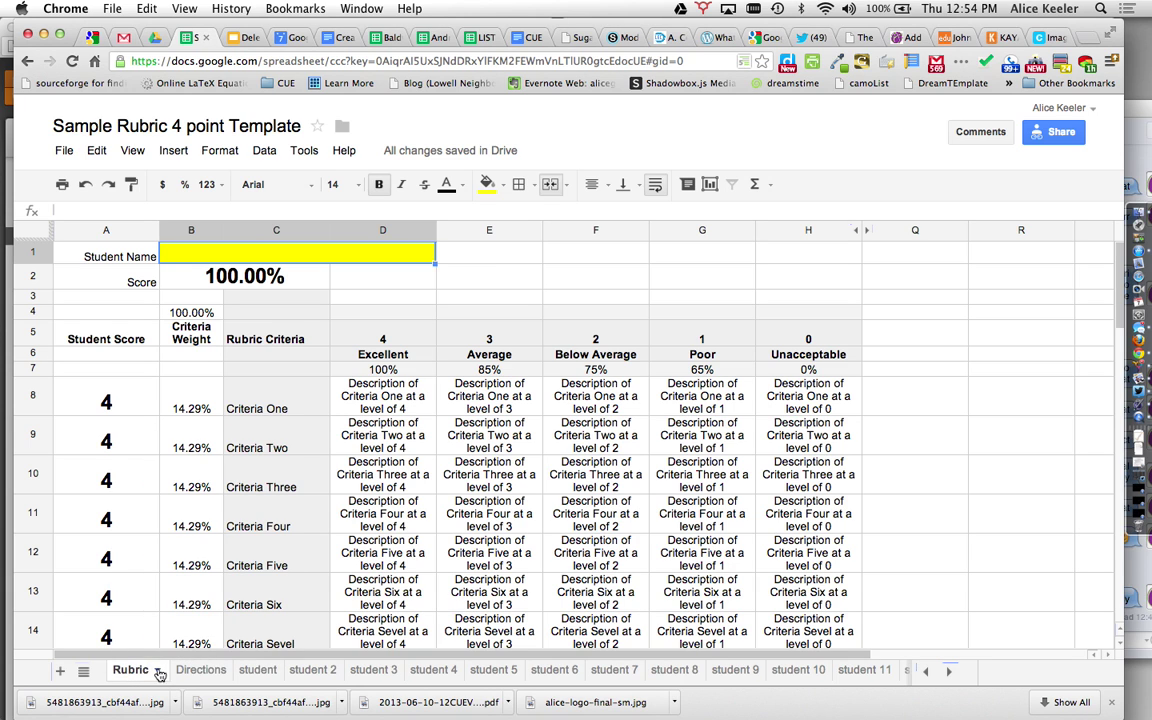
Step: Look through the sheets student, student 2, student 3 and student 4, and return to the Rubric sheet
click(250, 671)
click(312, 678)
click(380, 676)
click(455, 676)
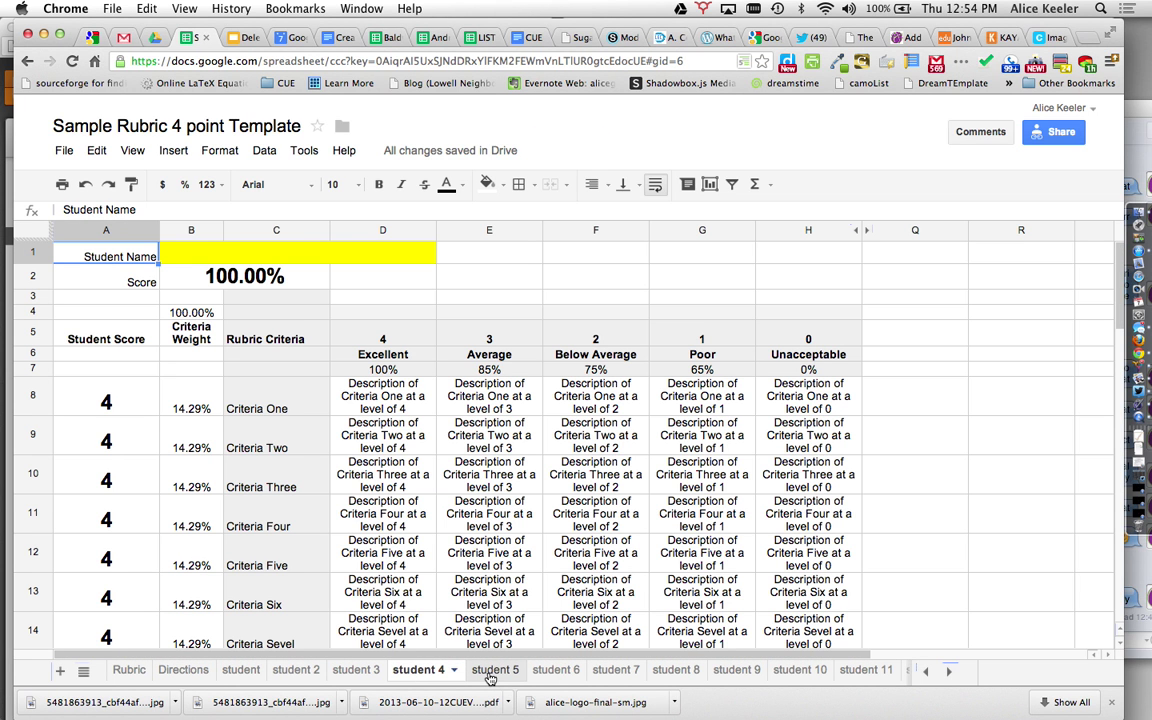
click(130, 676)
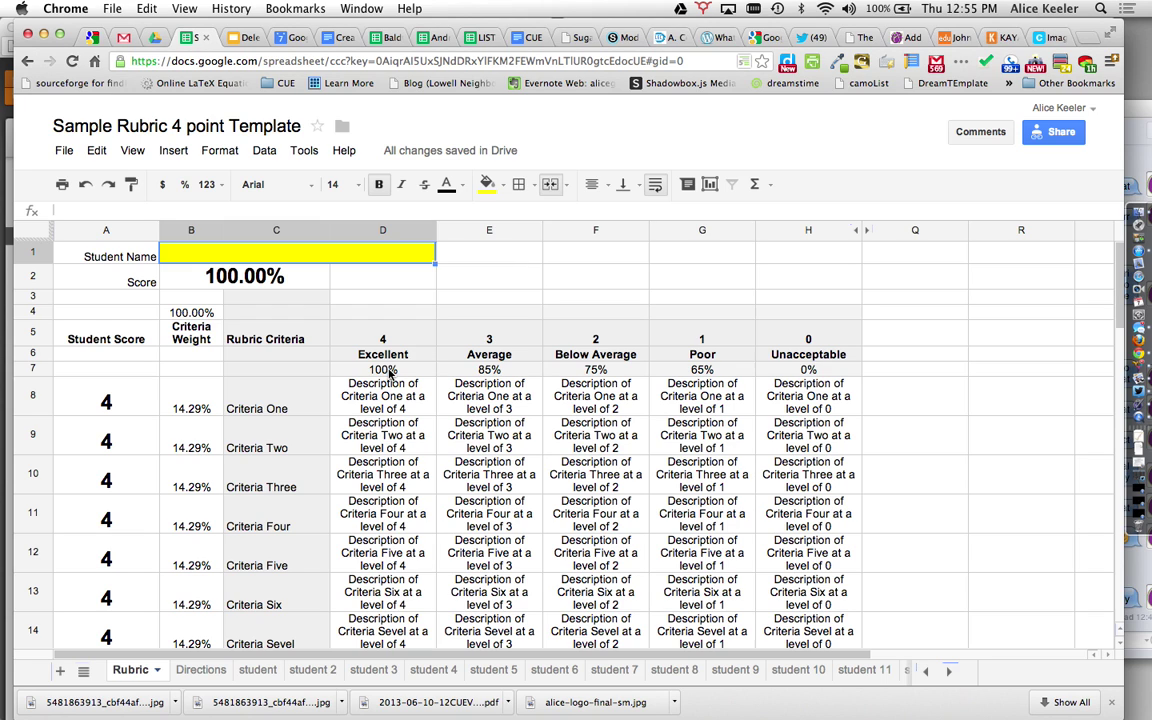
Step: Set the percentage of the Average level (3) in row 7 of the rubric to 80%
click(390, 372)
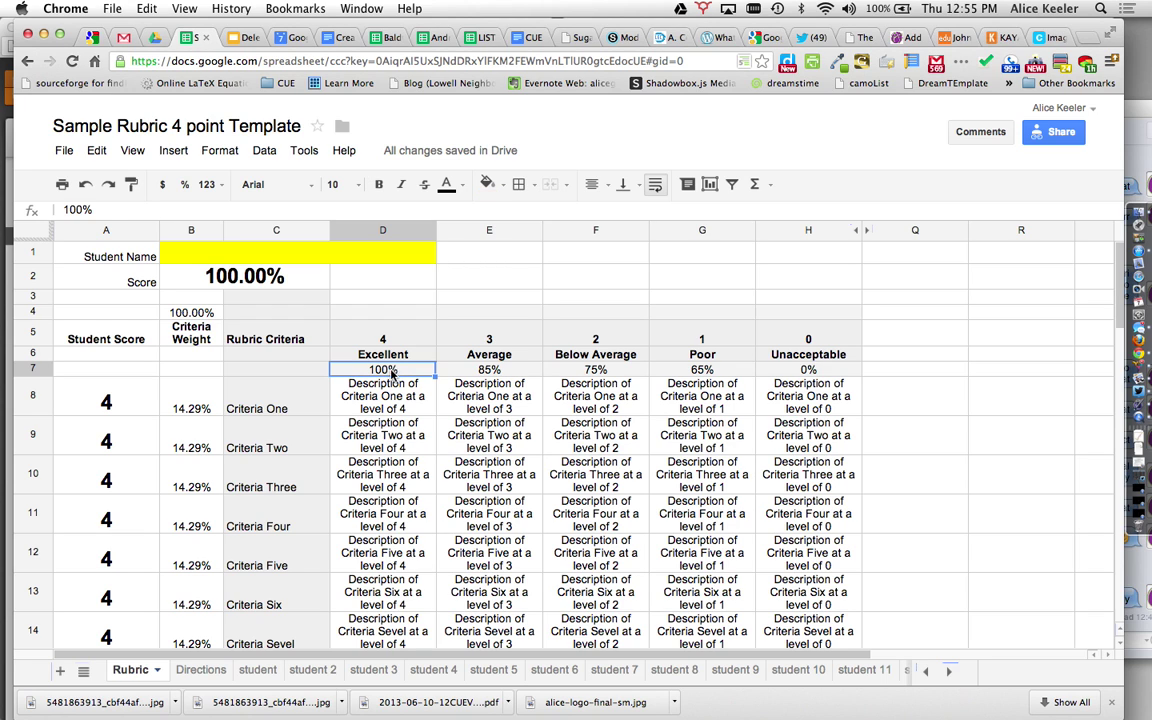
click(448, 370)
click(406, 370)
click(478, 372)
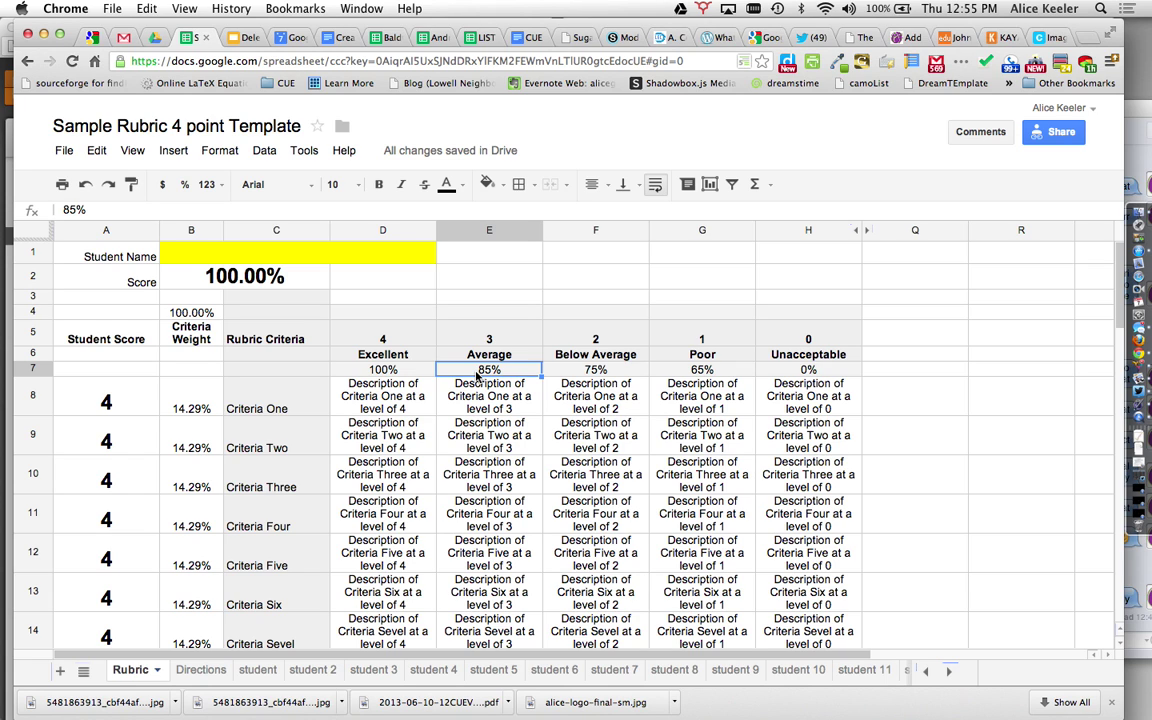
text(80)
key(Return)
Step: Set the percentage of the Below Average level (2) in row 7 to 70%
click(580, 372)
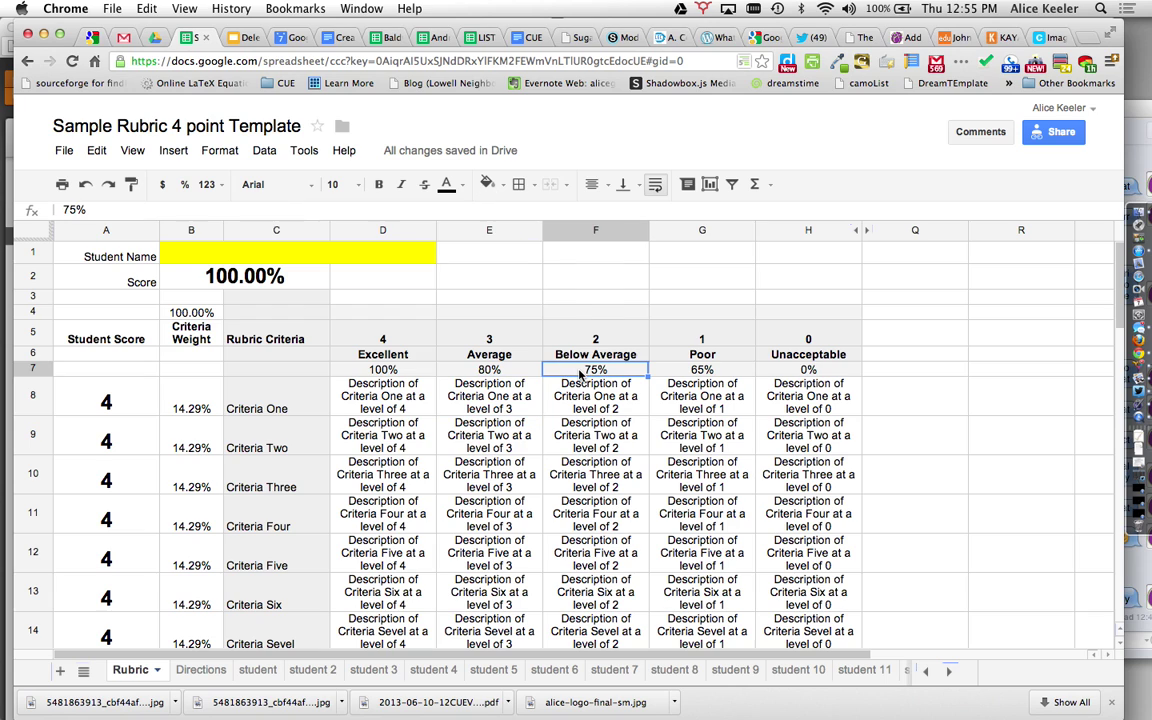
text(70)
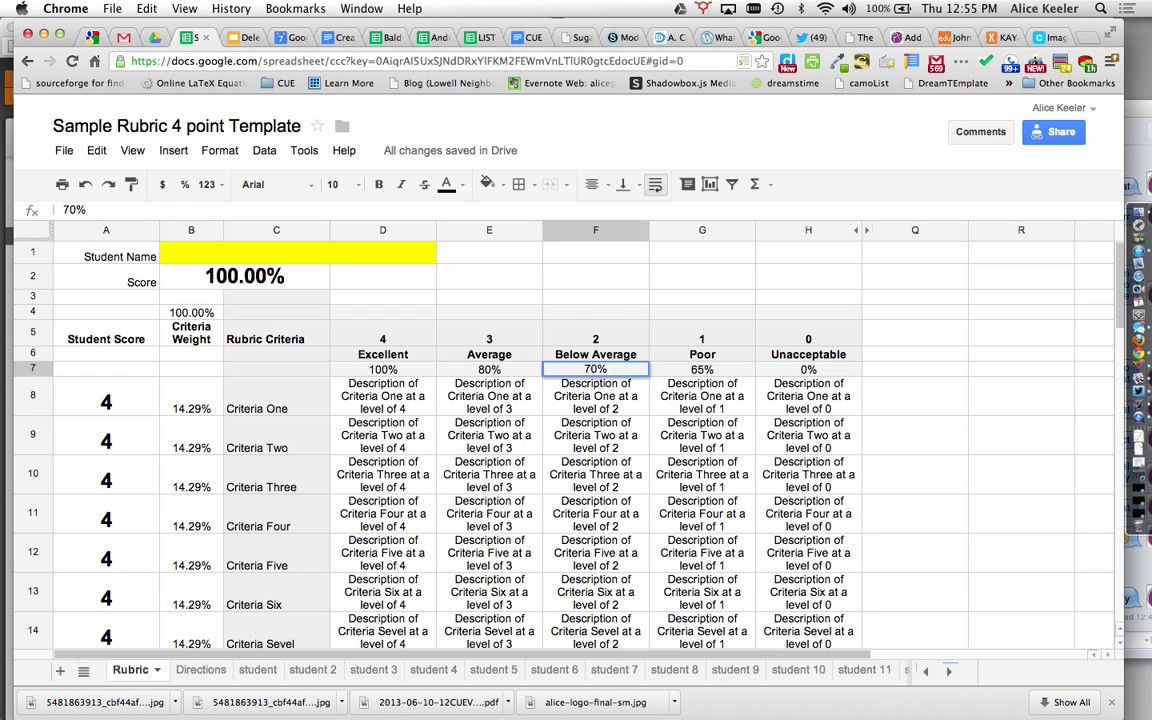
text(%)
key(Return)
drag(382, 369, 650, 370)
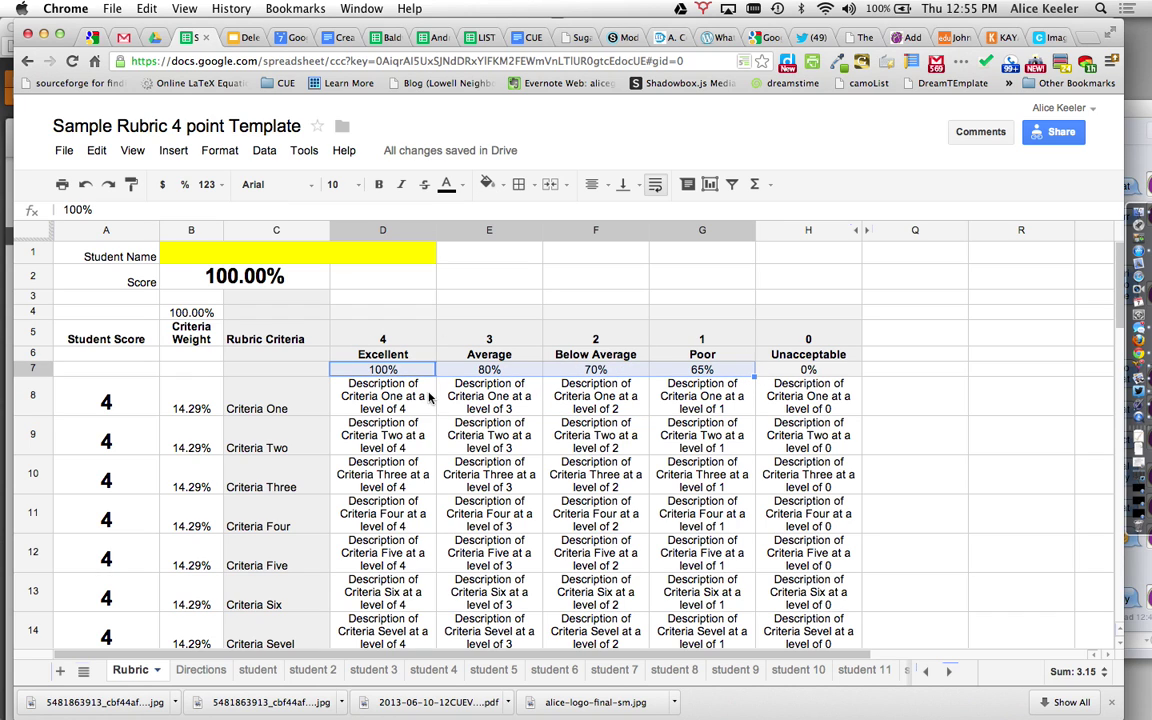
click(463, 385)
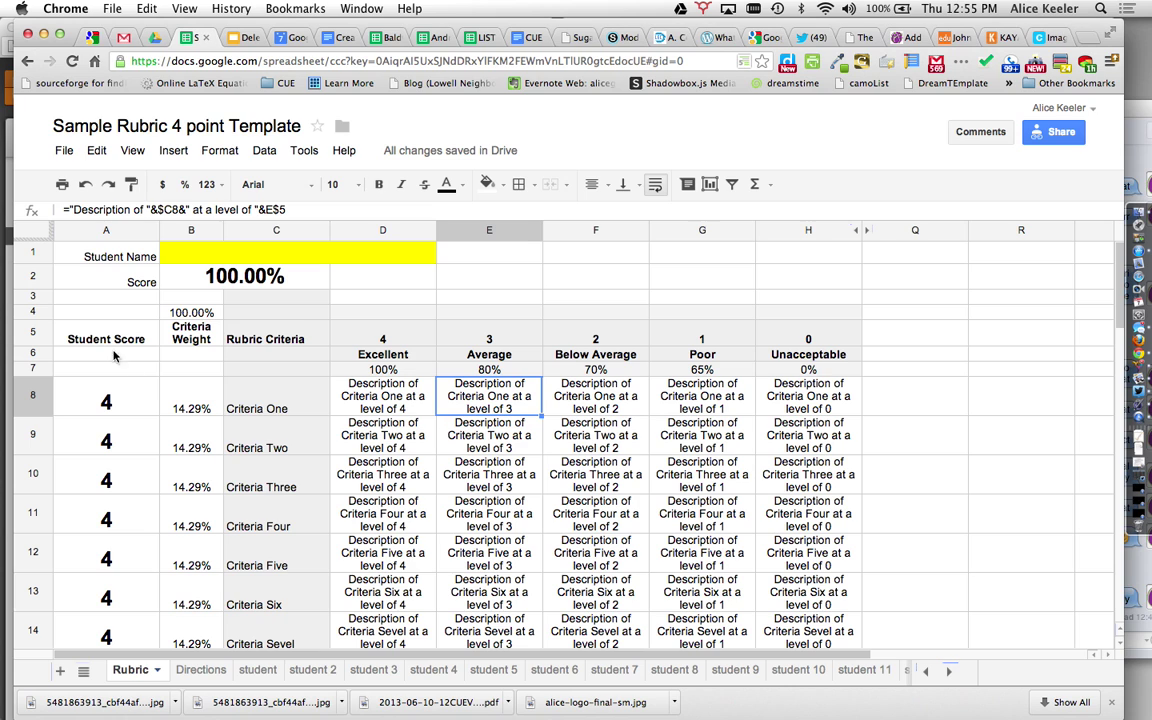
Step: Examine the criteria weight formulas in column B from Criteria One down to the seventh criterion
scroll(195, 418, down, 1)
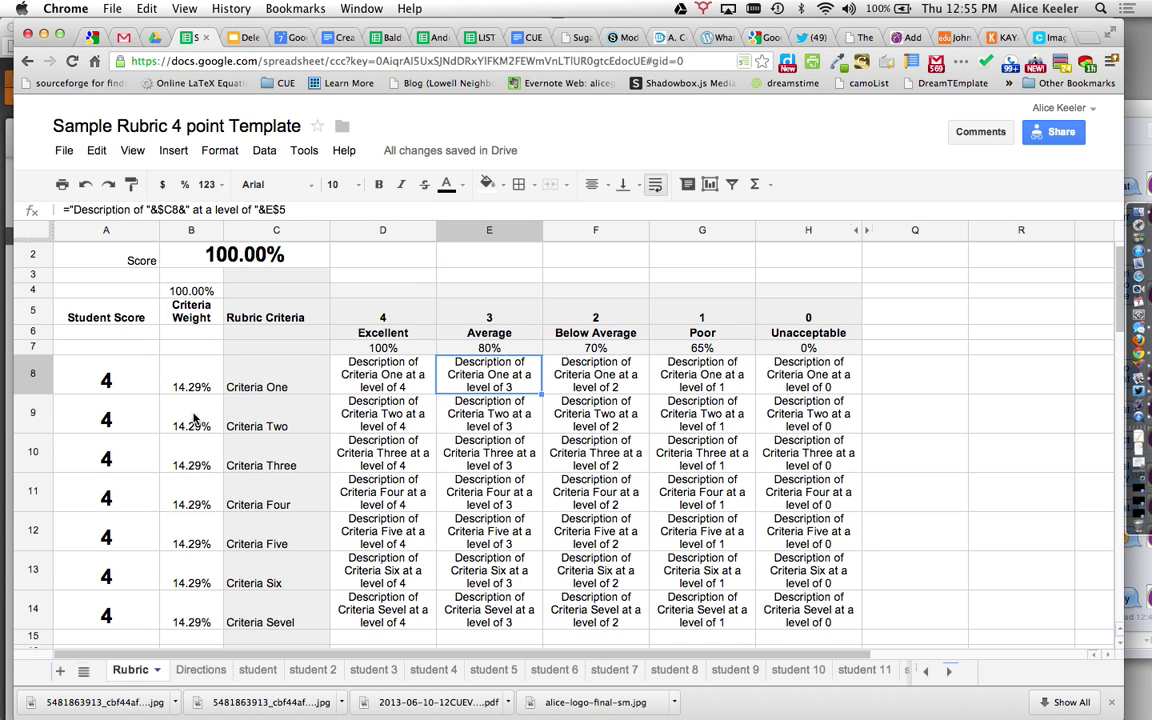
click(197, 374)
click(197, 422)
click(195, 452)
click(193, 490)
click(192, 526)
click(193, 576)
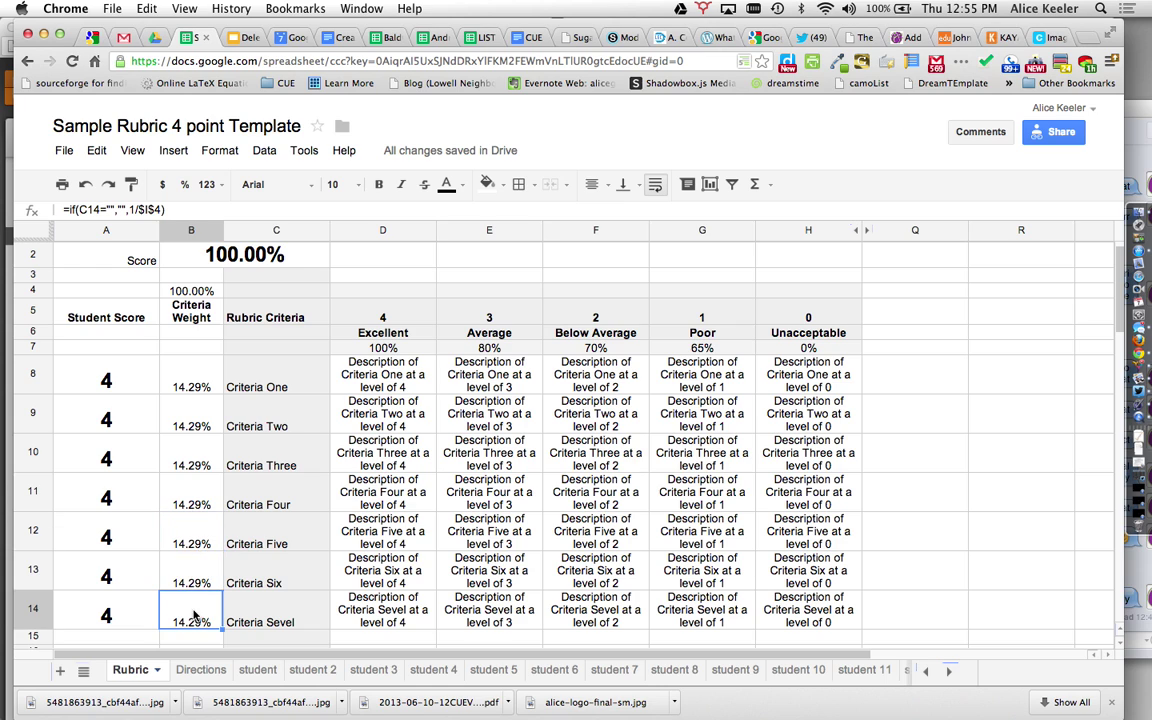
Step: Set the criteria weight of Criteria One to 1% and that of Criteria Two to 30%
click(190, 387)
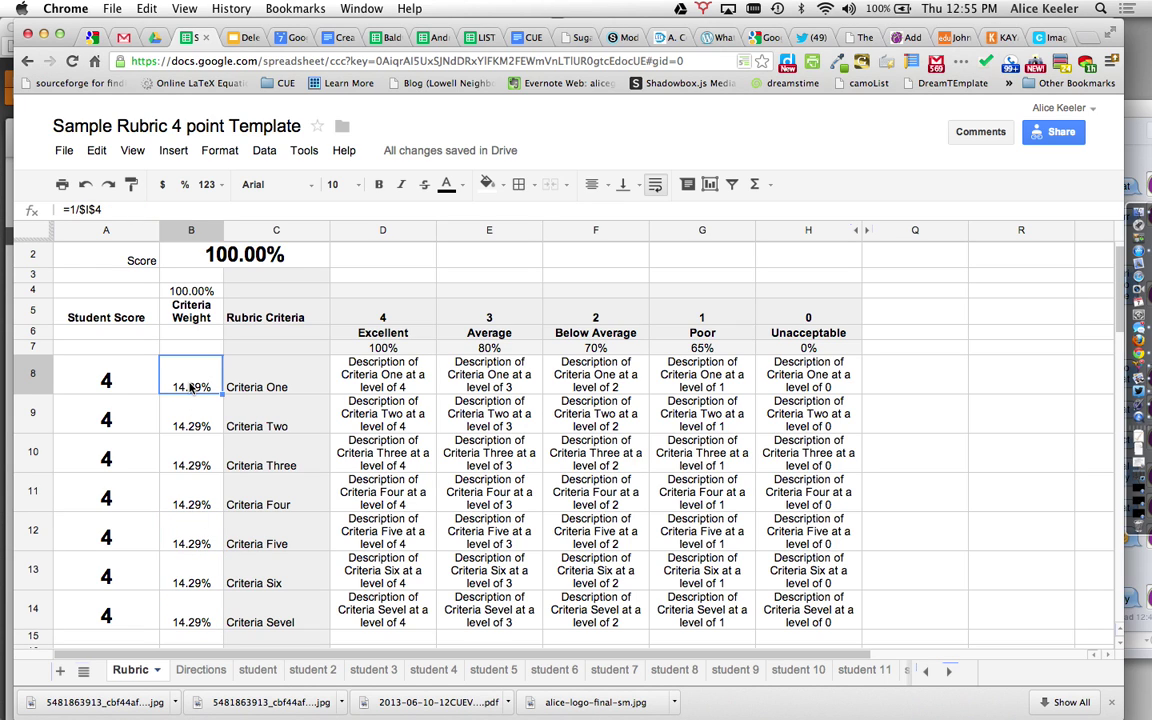
text(1)
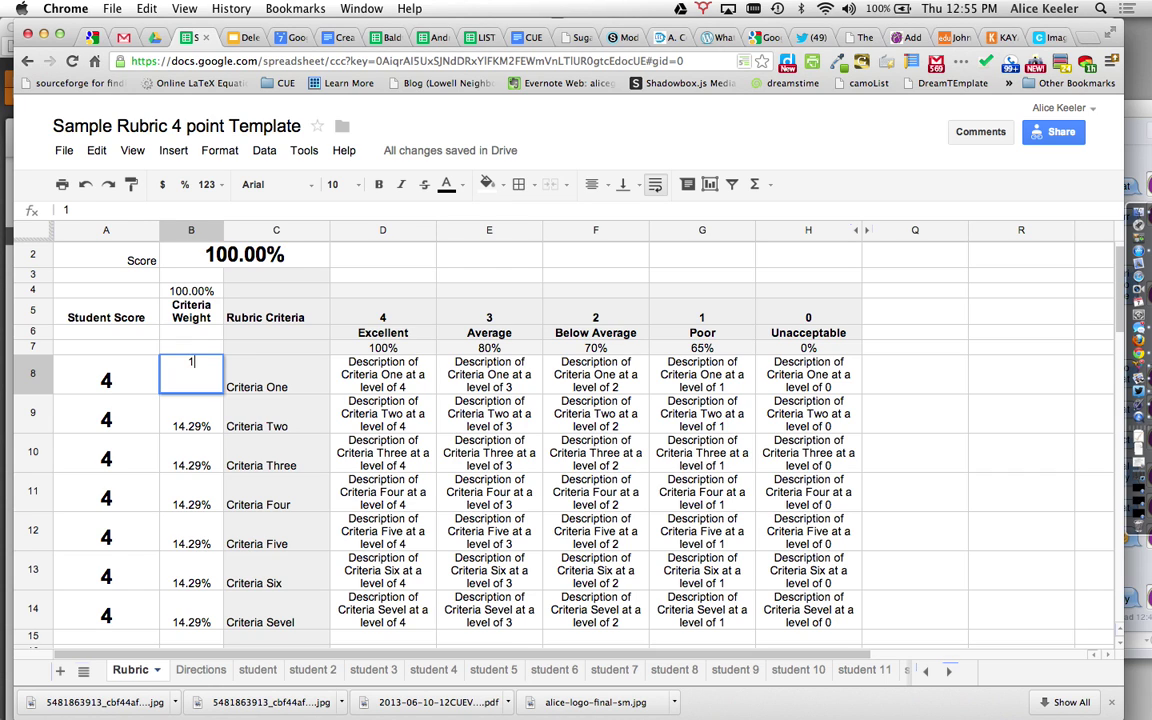
key(Return)
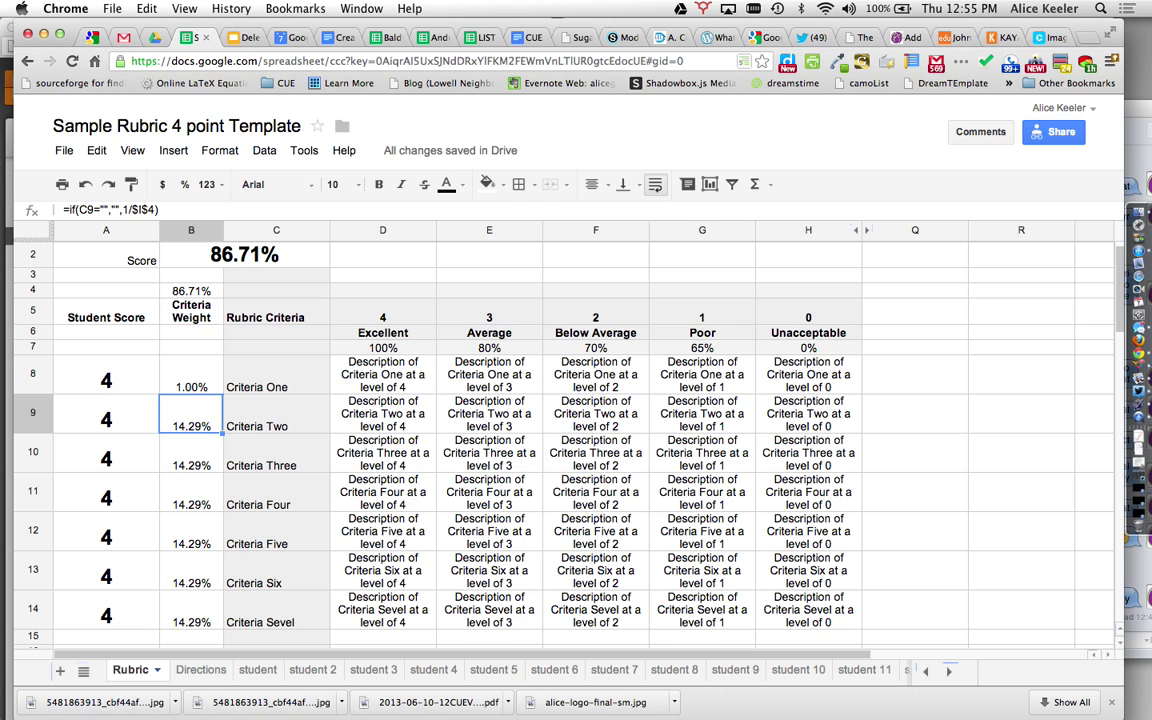
text(30%)
key(Return)
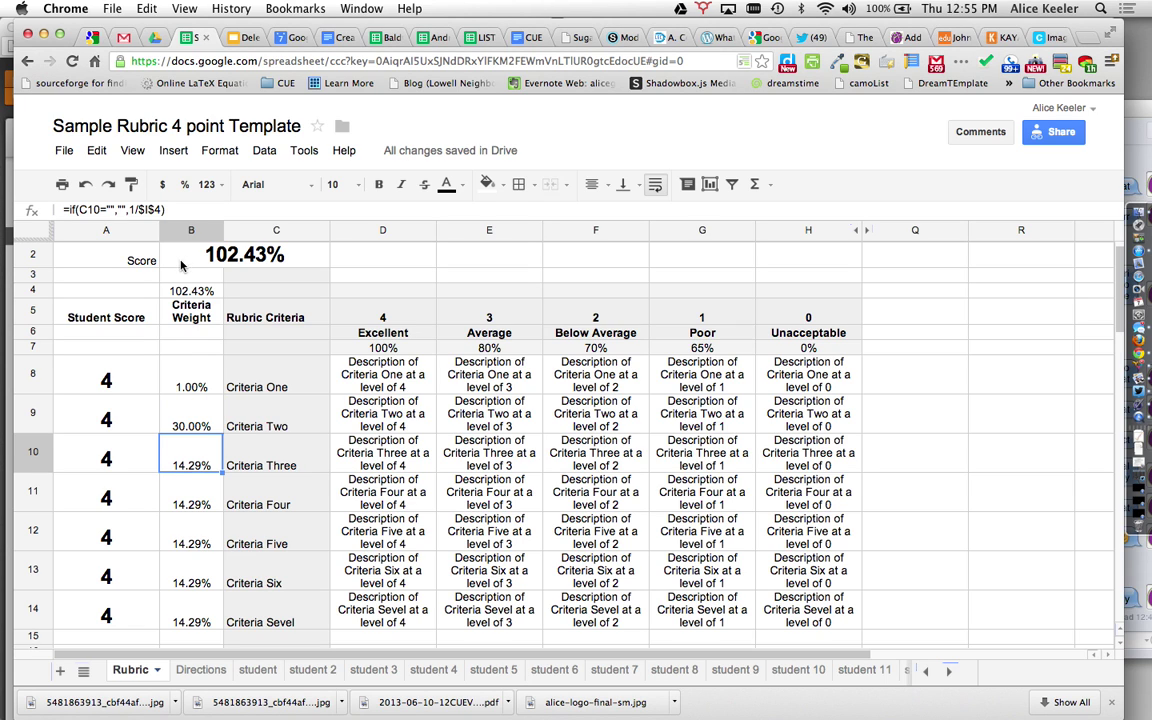
Step: Inspect the total weight formula in B4 and the Criteria Three weight formula in B10, leaving both unedited
click(186, 290)
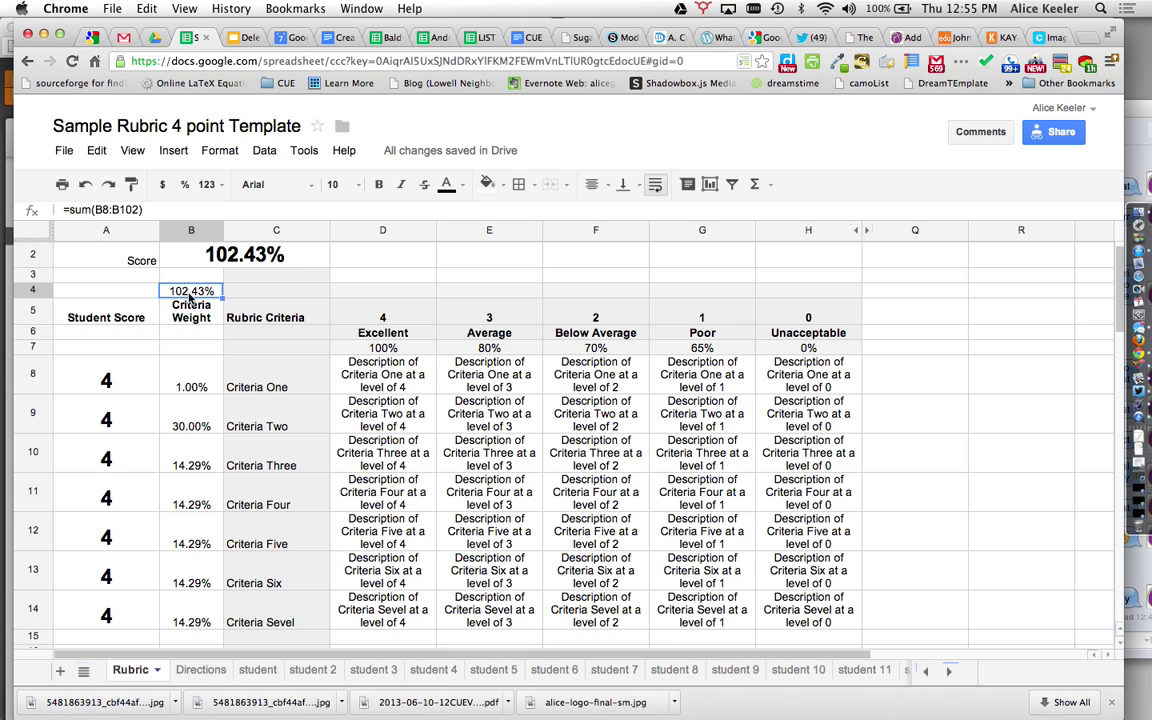
click(204, 466)
double_click(204, 466)
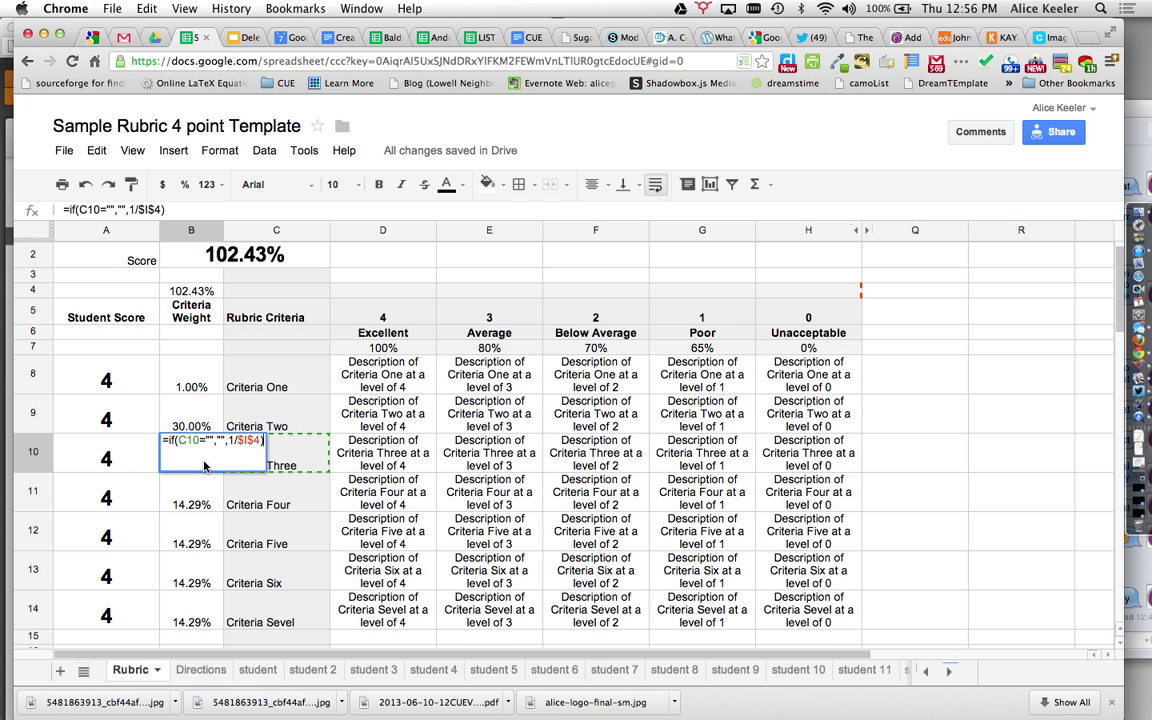
key(Escape)
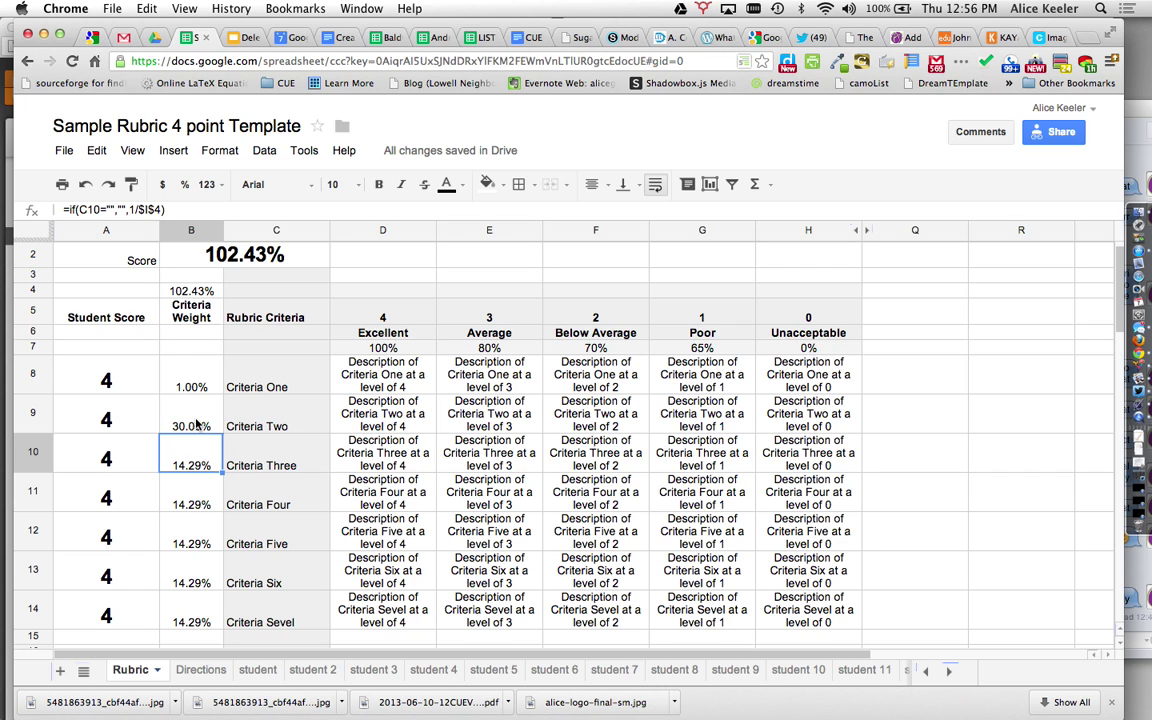
Step: Set the criteria weight of Criteria Two in B9 to 15%
click(182, 405)
text(15)
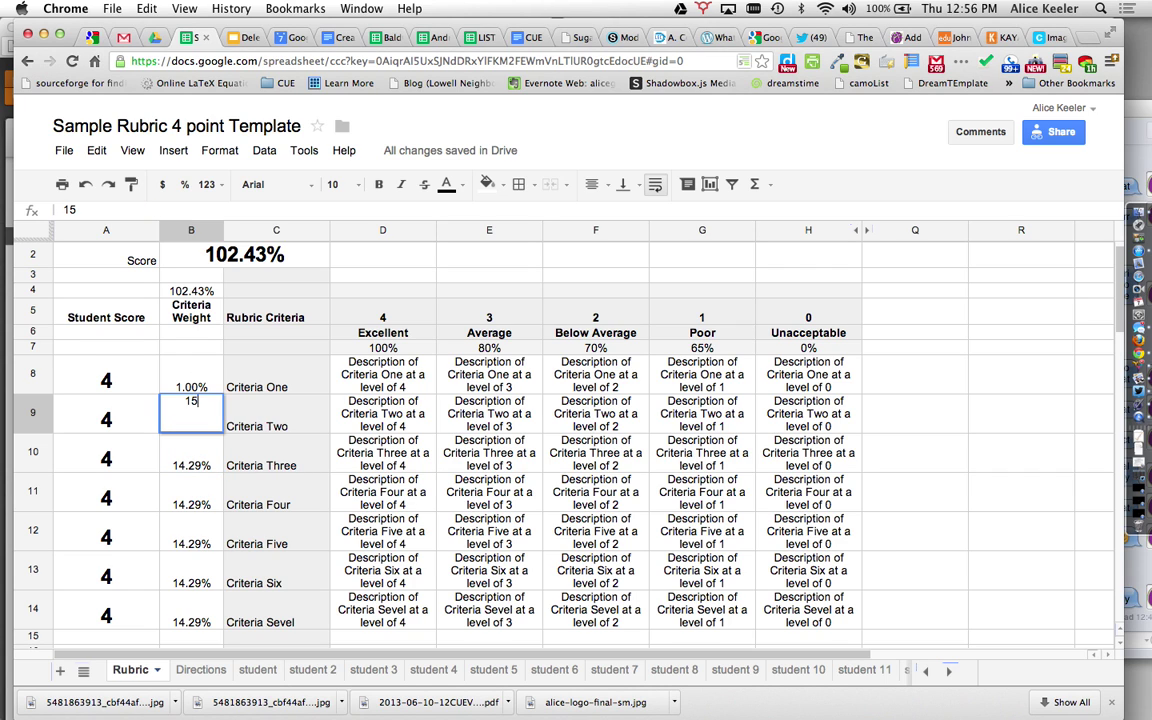
key(Return)
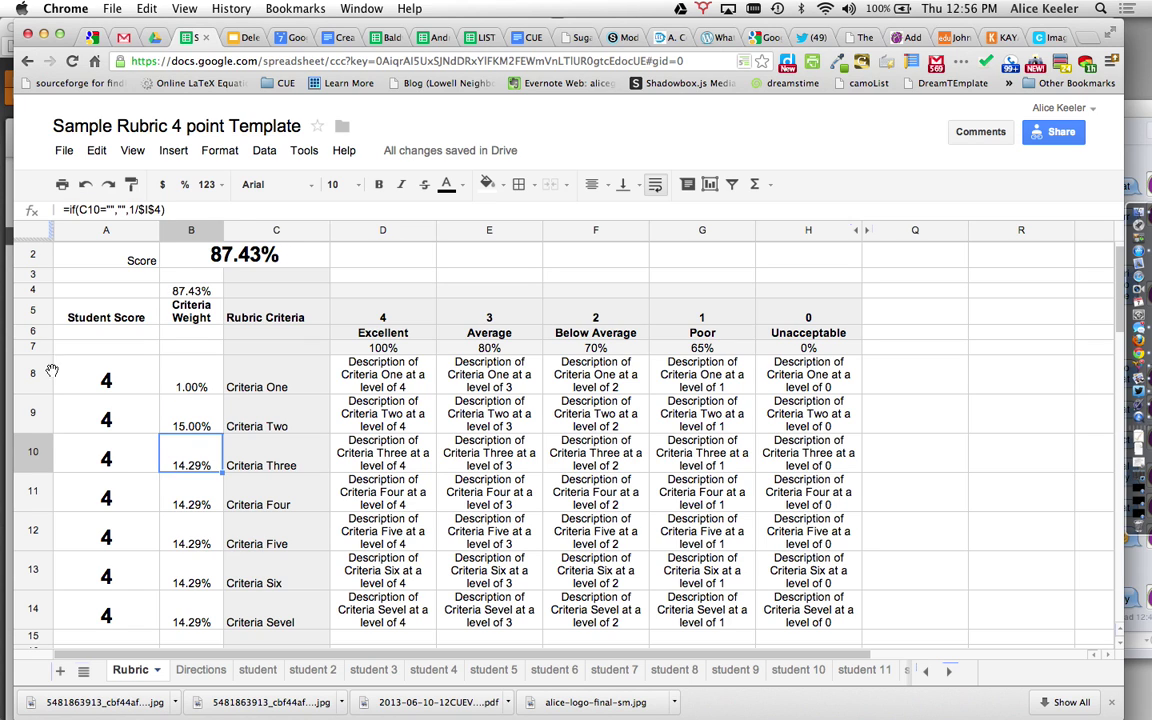
Step: Check the overall score formula in row 2 and the individual student scores in column A
scroll(226, 380, up, 1)
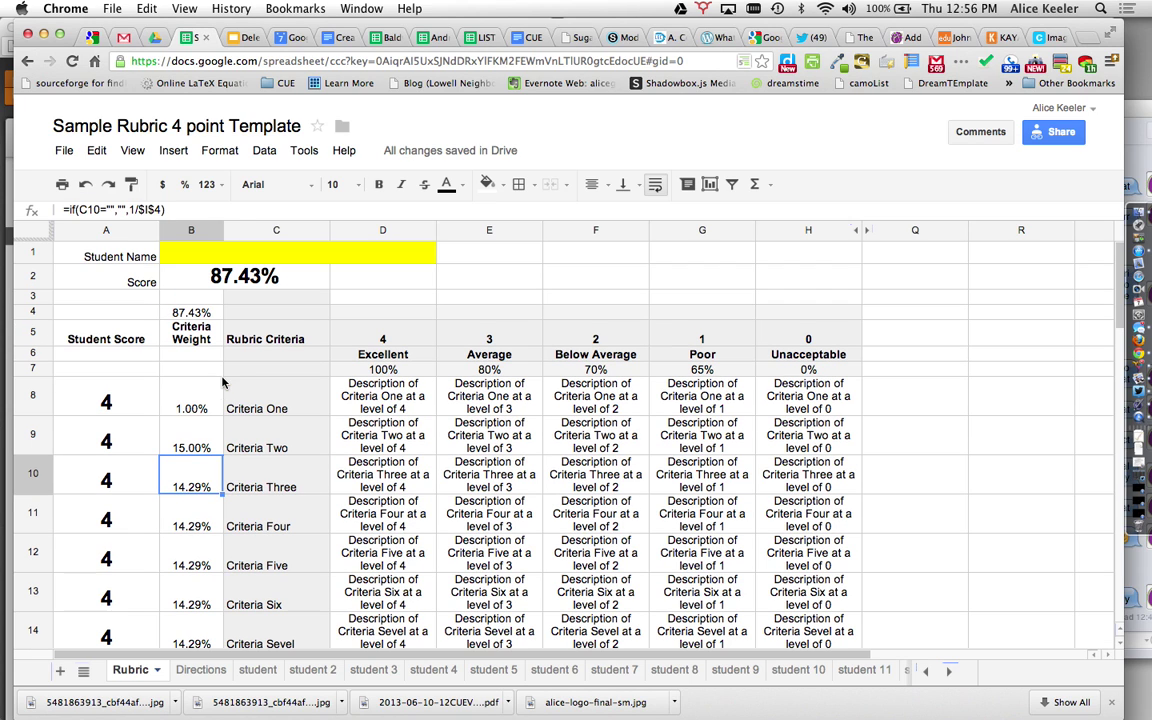
click(237, 268)
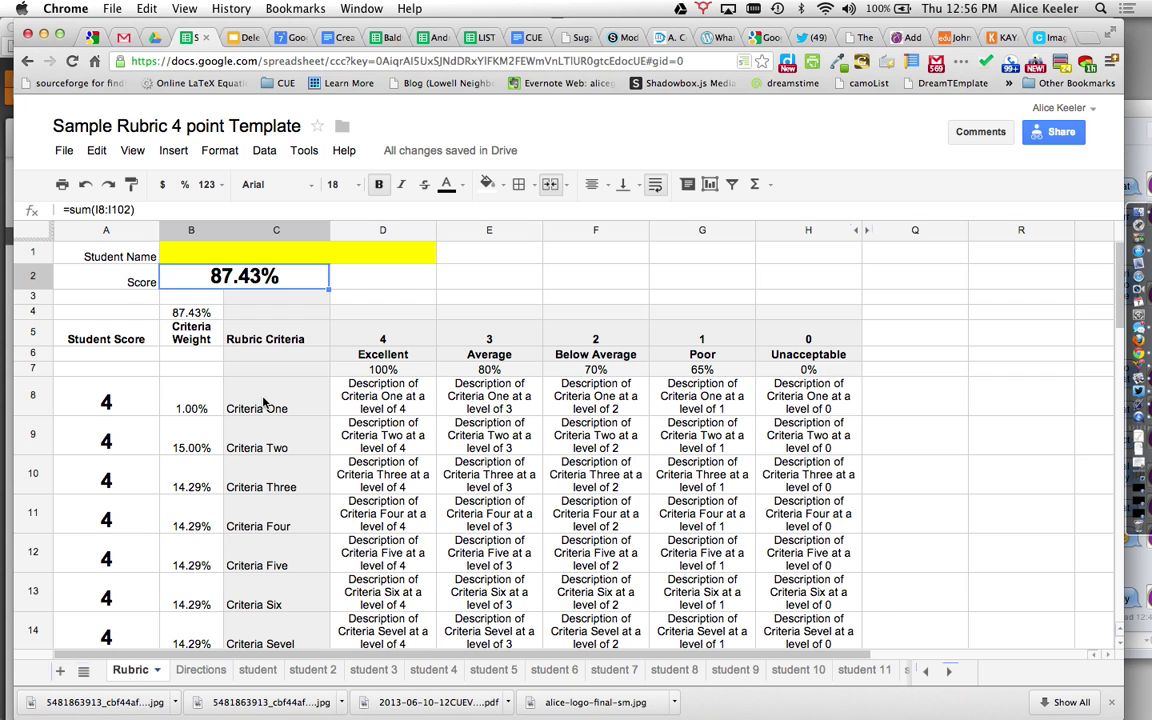
scroll(265, 402, down, 1)
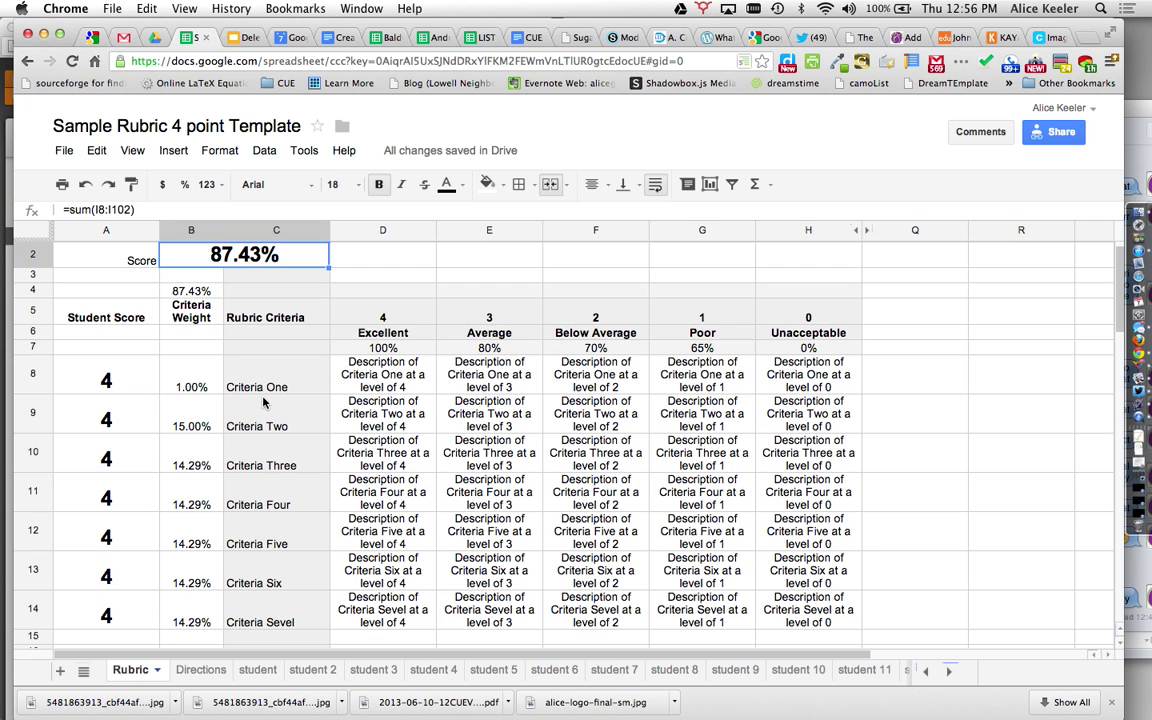
click(130, 387)
click(118, 462)
click(126, 502)
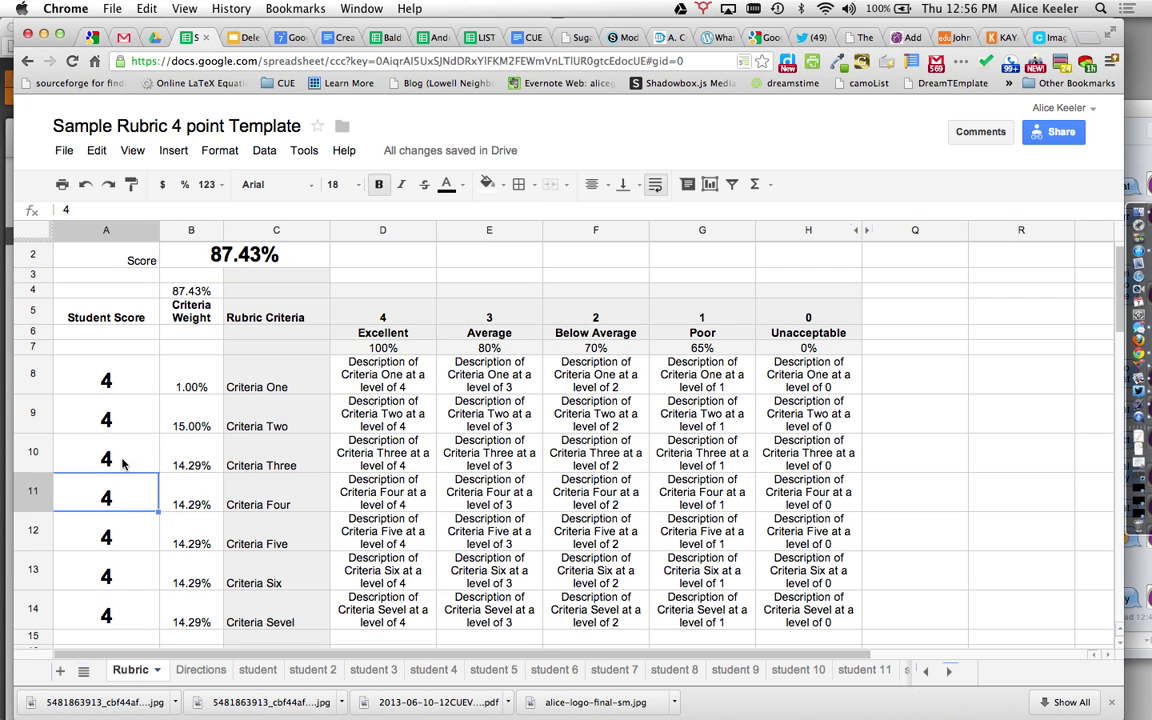
click(122, 535)
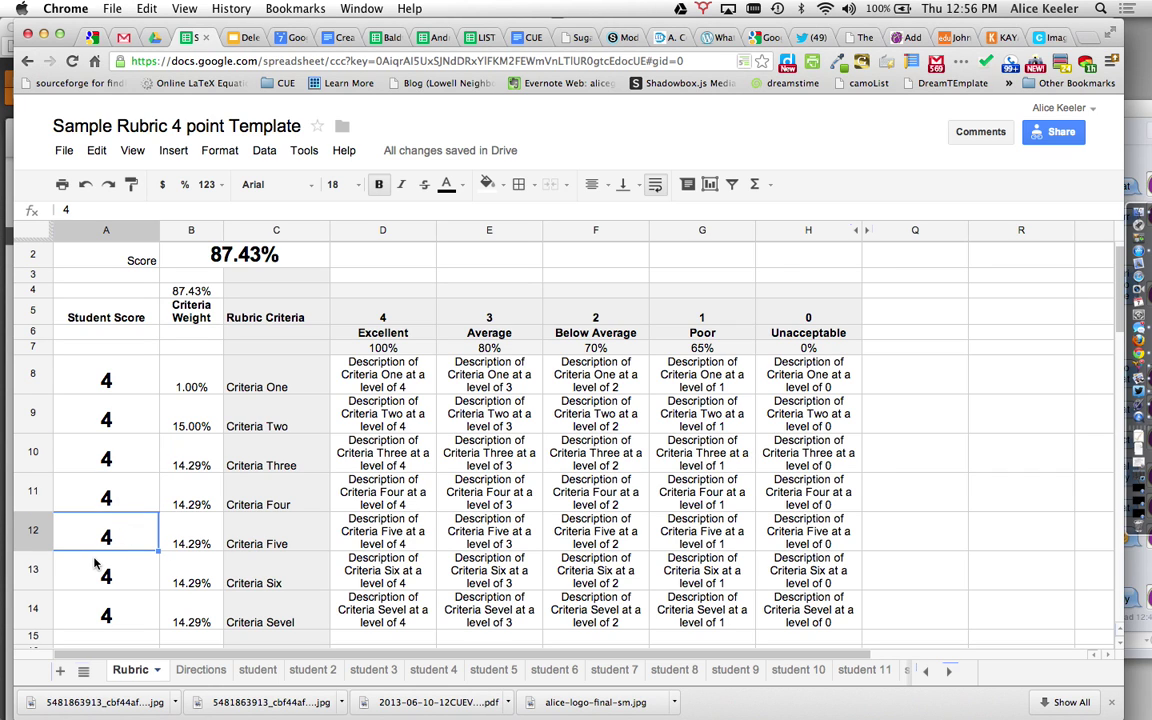
click(96, 566)
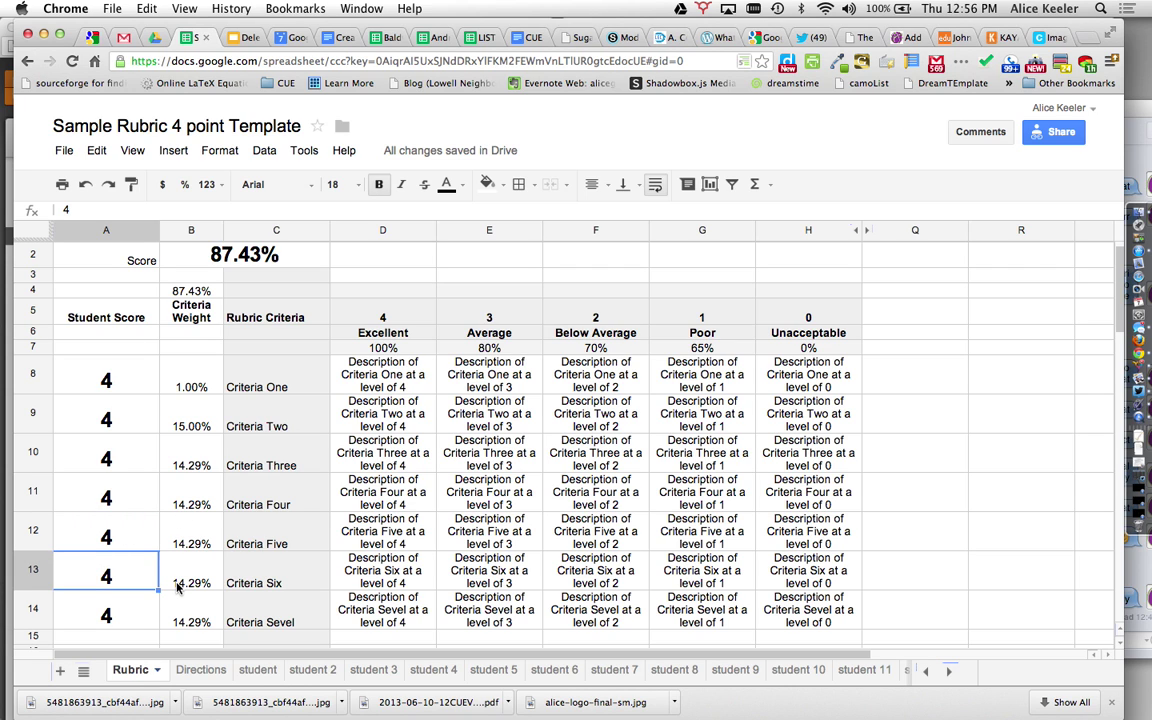
Step: Add a new rubric criterion named "Criteria Eight" in C15, below the existing criteria
scroll(172, 586, down, 1)
click(244, 607)
text(Criteria Eight)
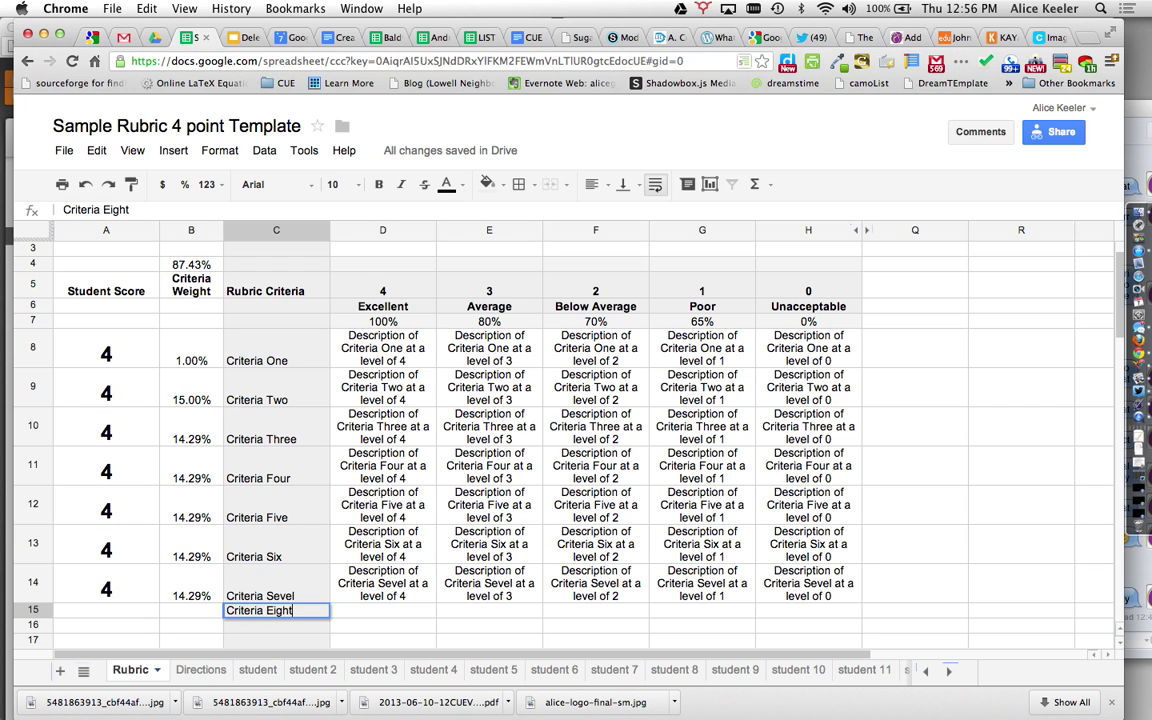
key(Return)
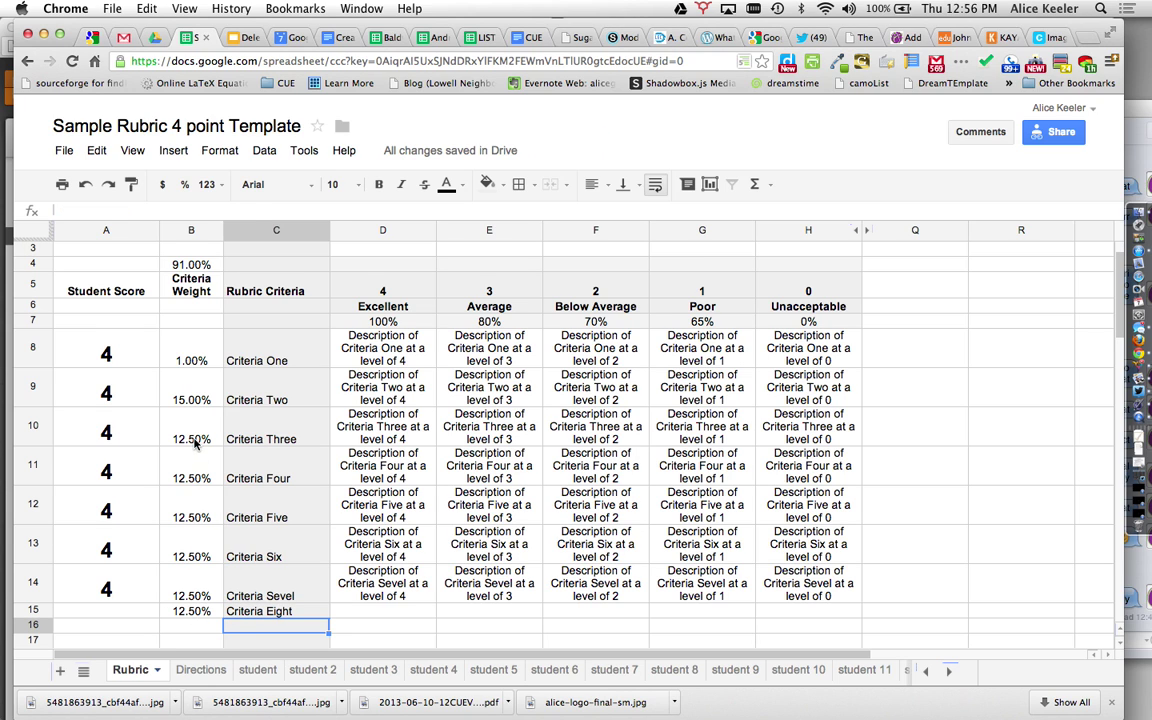
Step: Review the weights of Criteria Three to Six and add a criterion named "Criteria Nine" in C16
drag(190, 437, 182, 556)
click(249, 609)
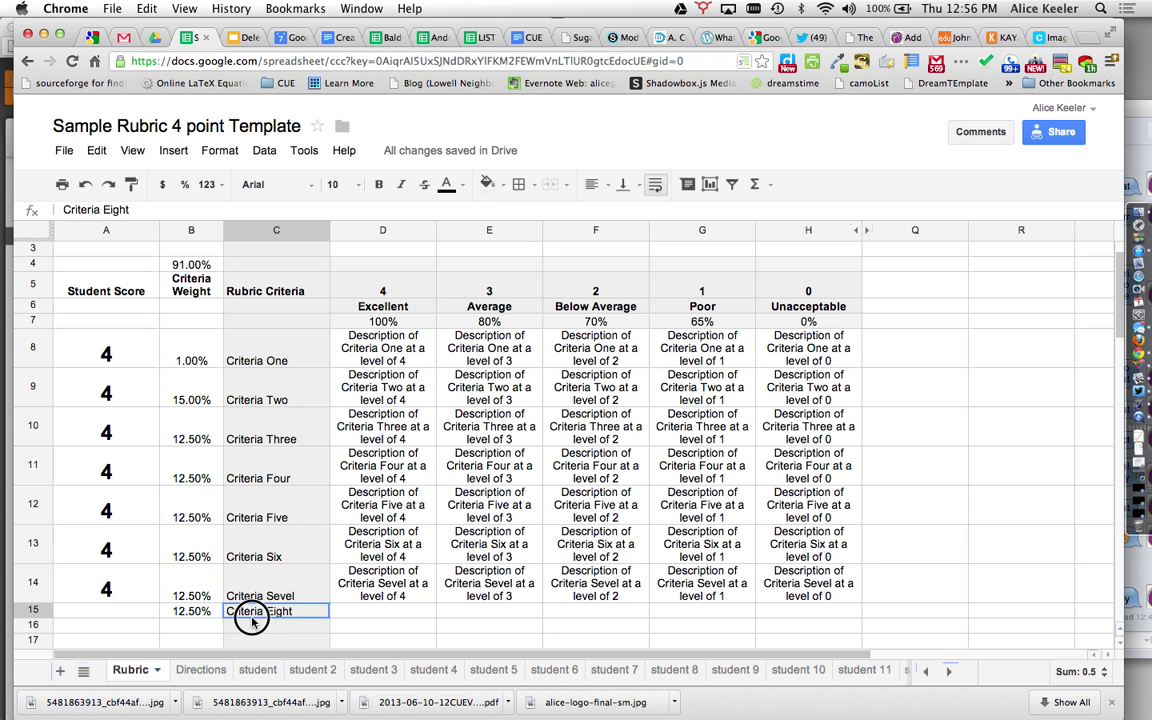
click(249, 622)
text(Criteria Nine)
key(Return)
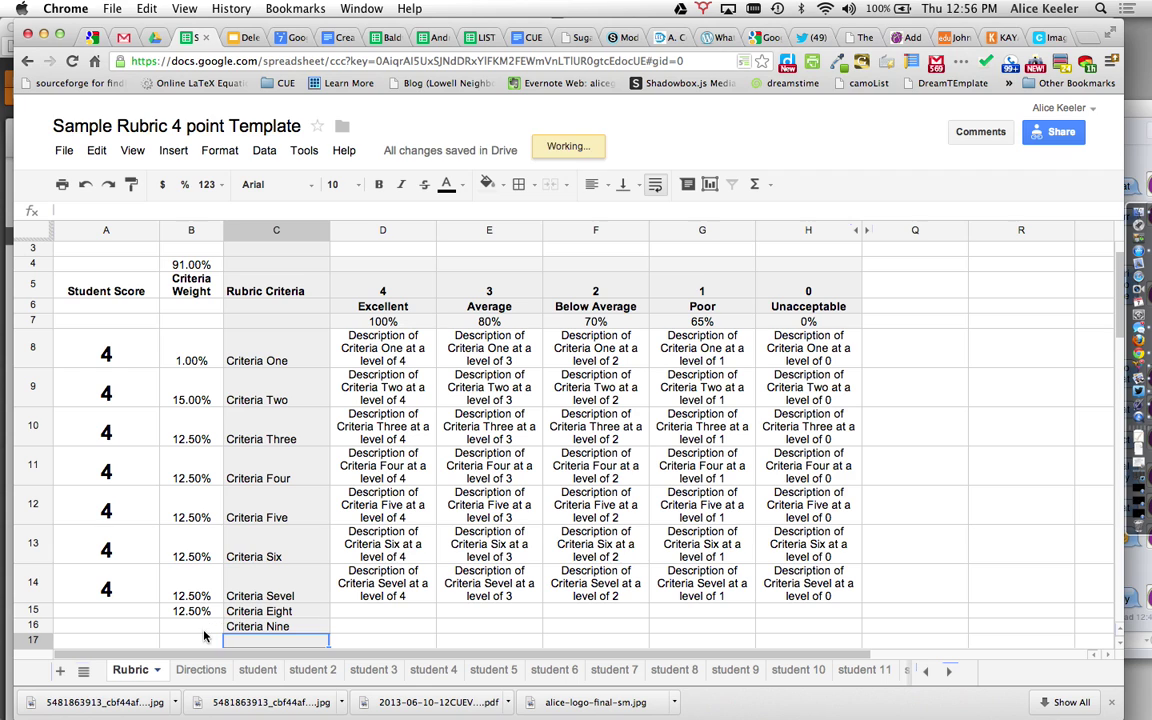
Step: Review the recalculated criteria weights and enter a student score of 4 for Criteria Eight and Criteria Nine in A15 and A16
key(Up)
key(Left)
drag(200, 502, 201, 614)
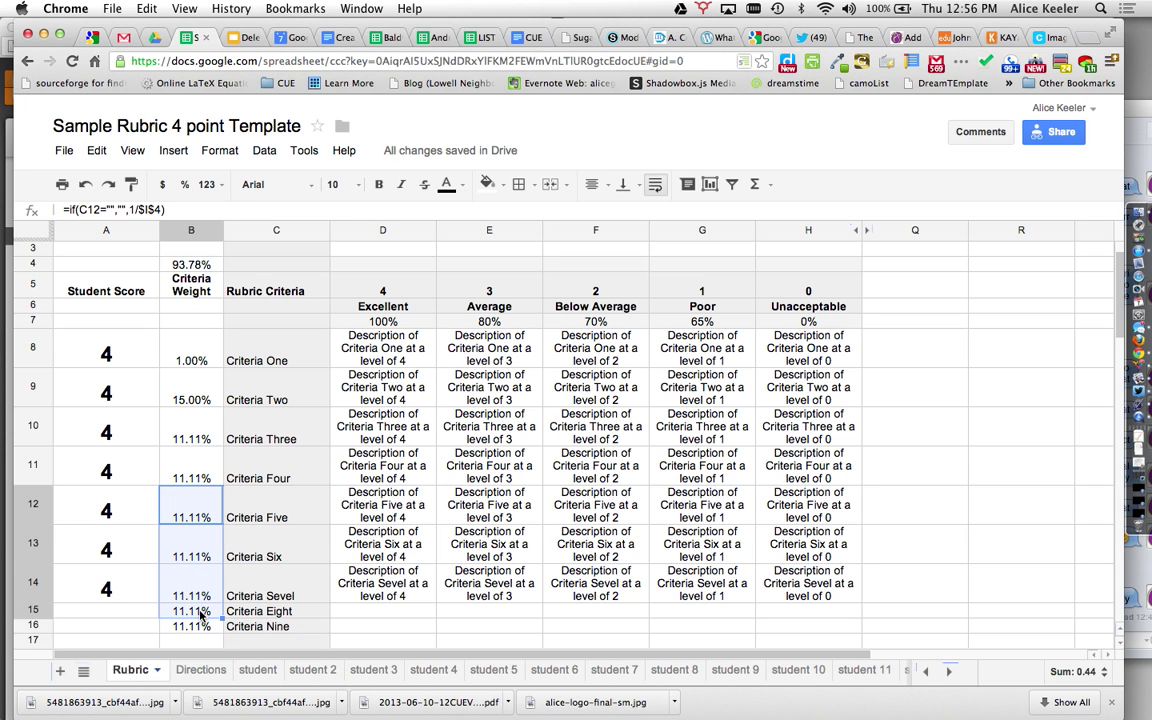
click(116, 612)
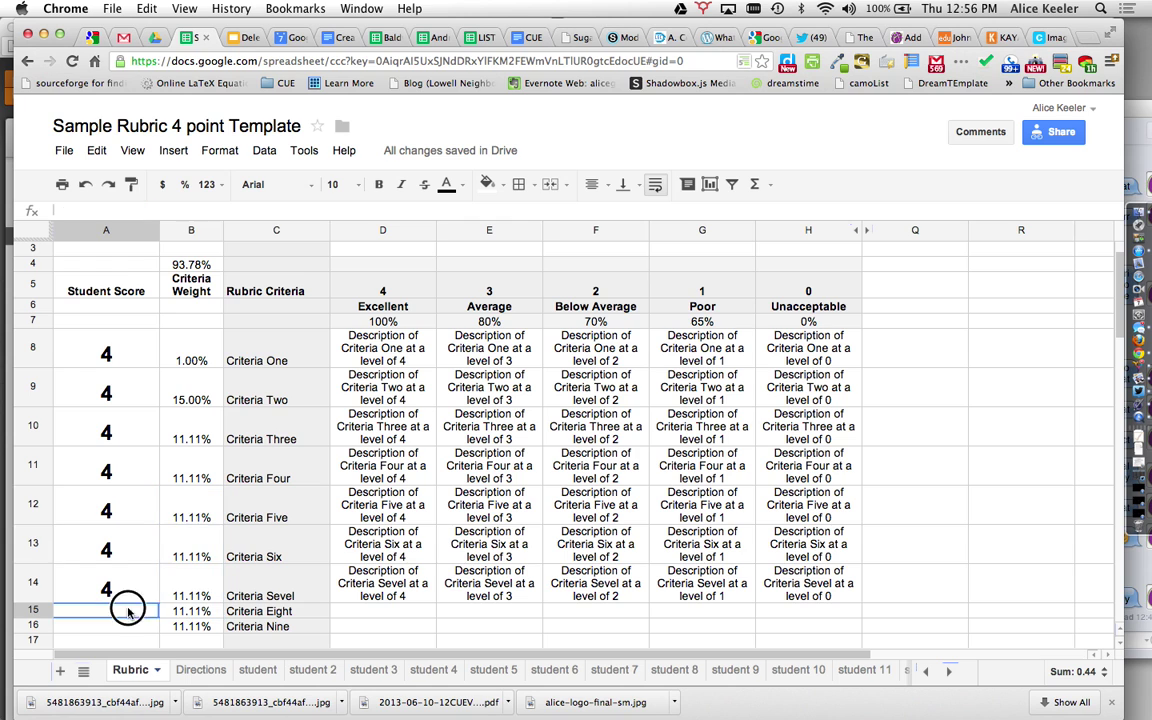
text(4)
key(Return)
text(4)
key(Return)
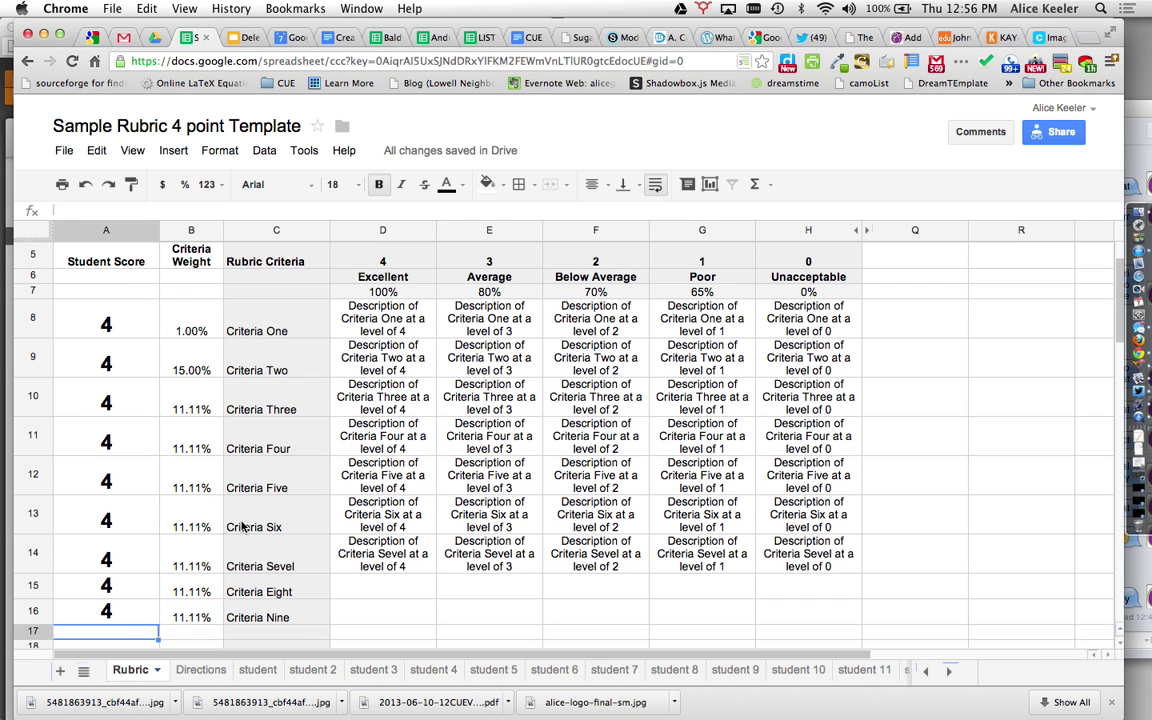
Step: Check the formula behind the level 4 description in D8 and review the block of level descriptions in D8:H14
scroll(395, 362, up, 1)
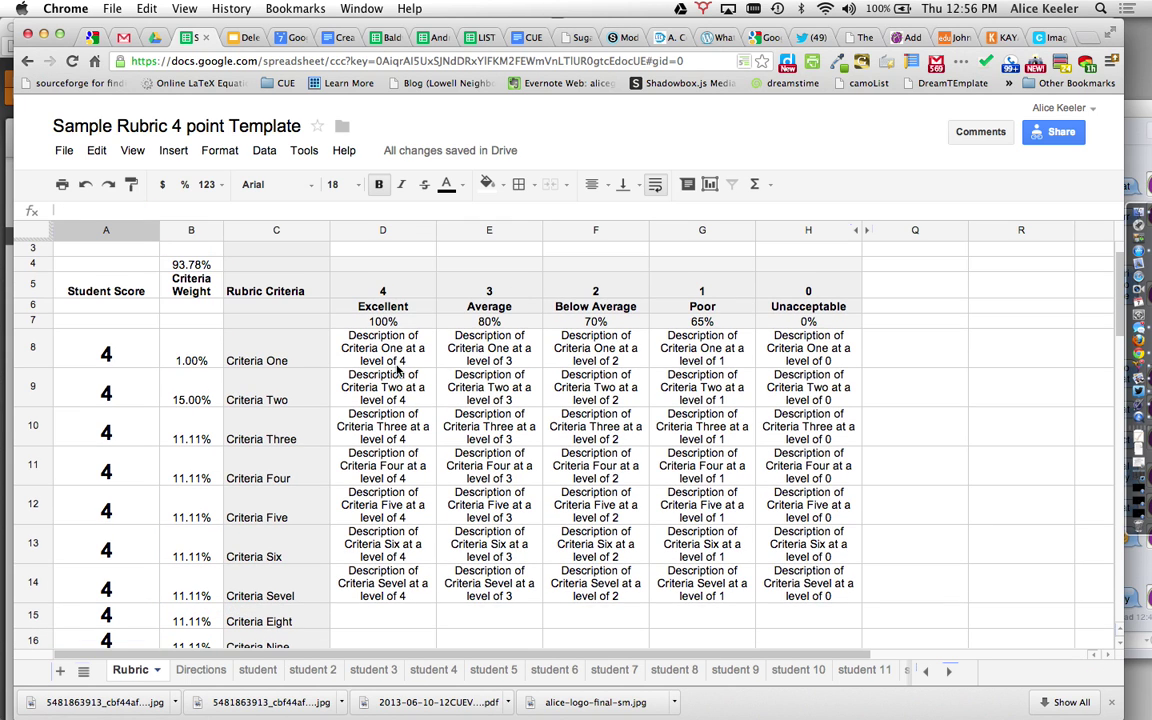
double_click(392, 357)
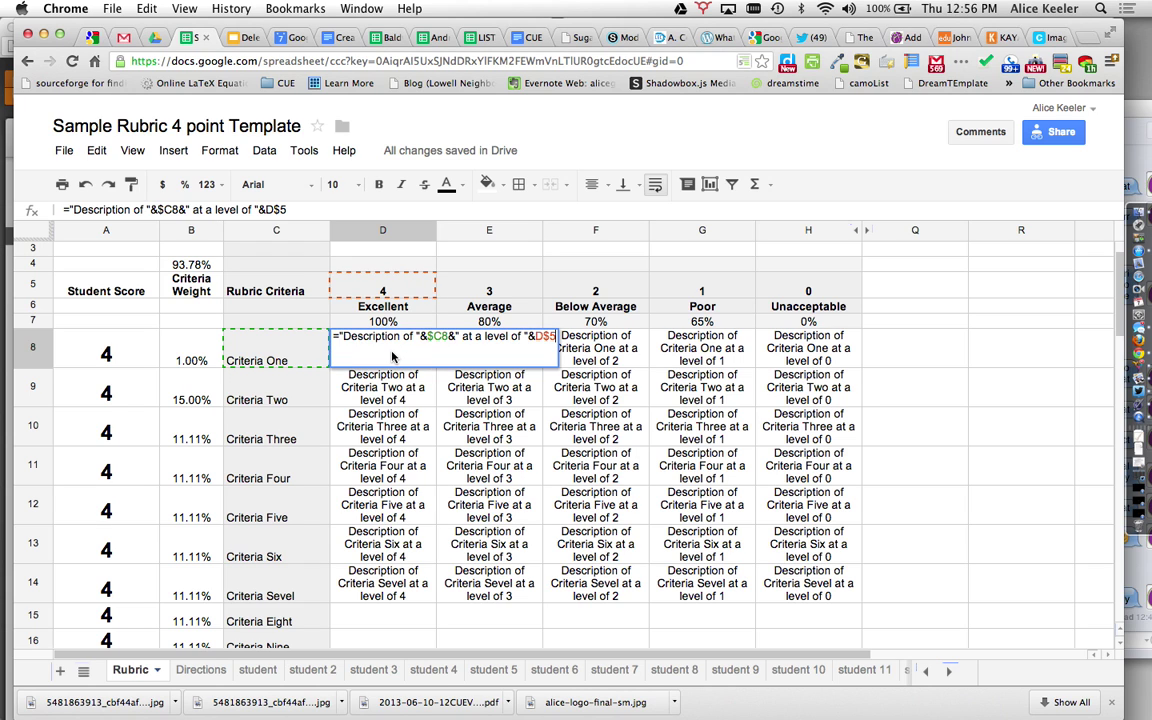
key(Return)
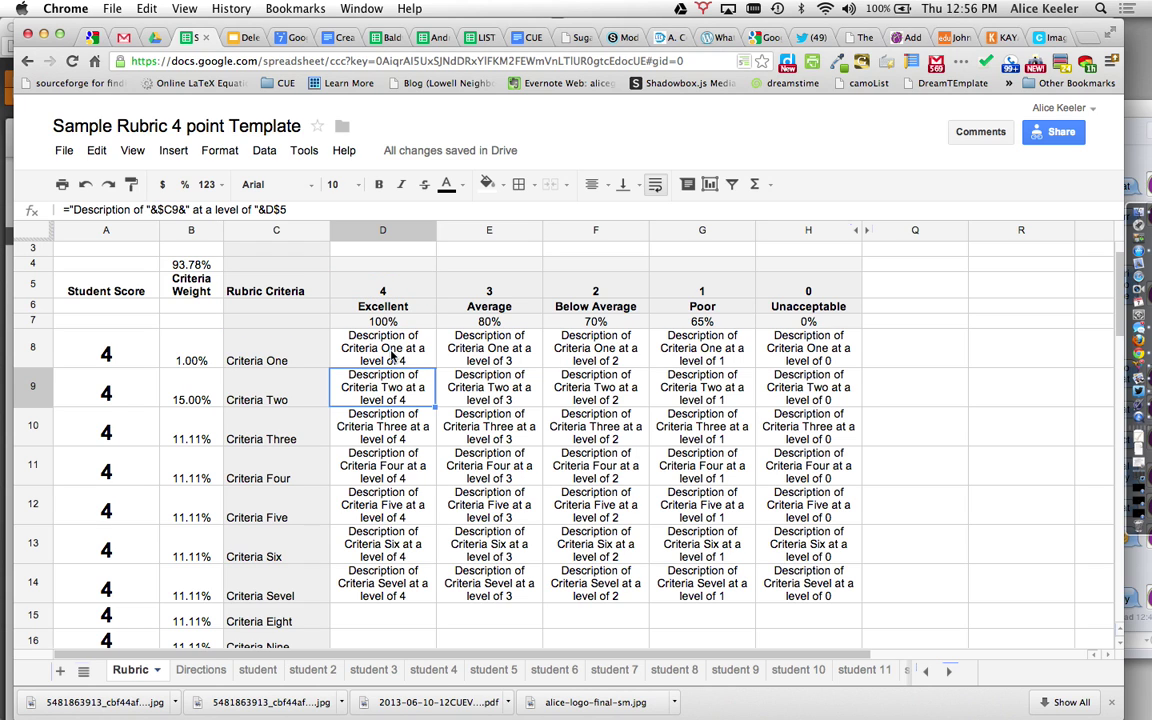
drag(392, 355, 825, 598)
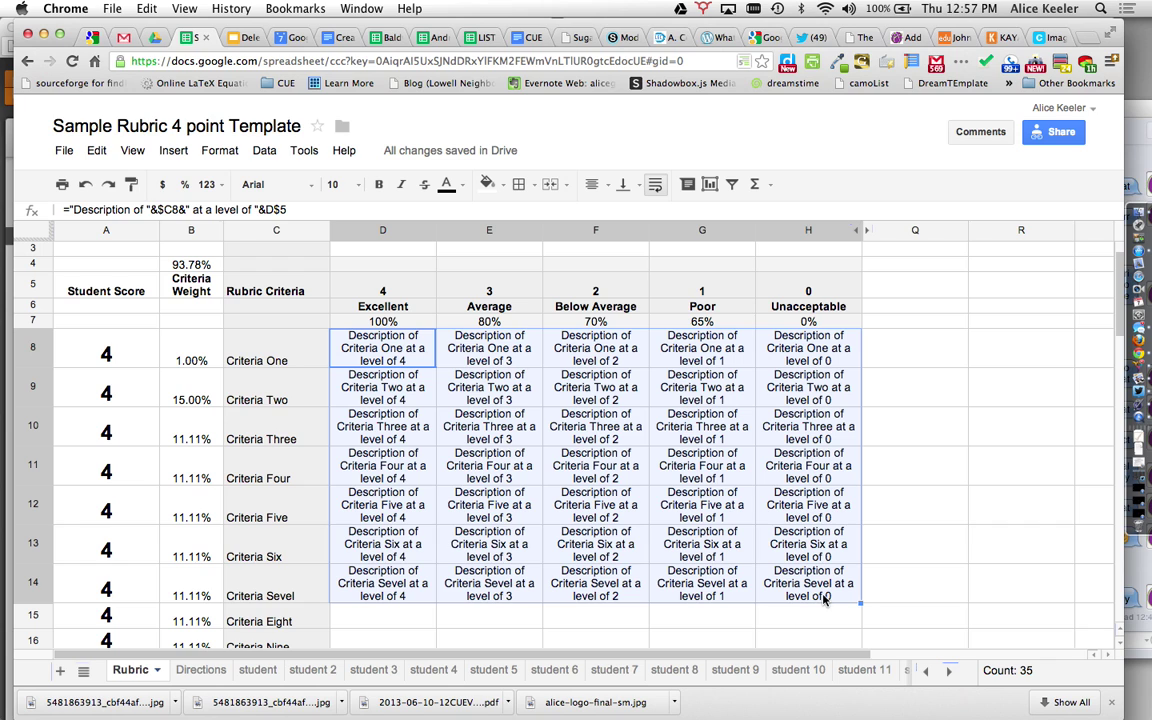
click(762, 545)
Step: Replace the level 4 description of Criteria One in D8 with "Turned work in before the due date"
click(365, 348)
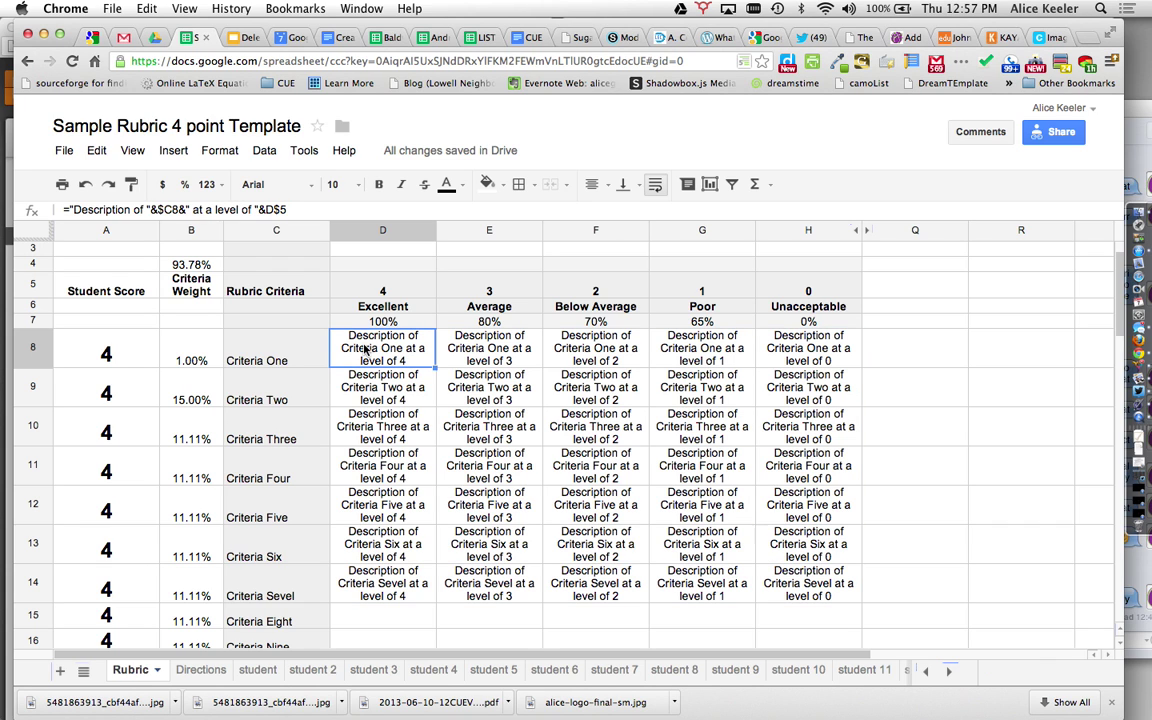
text(Turned work i)
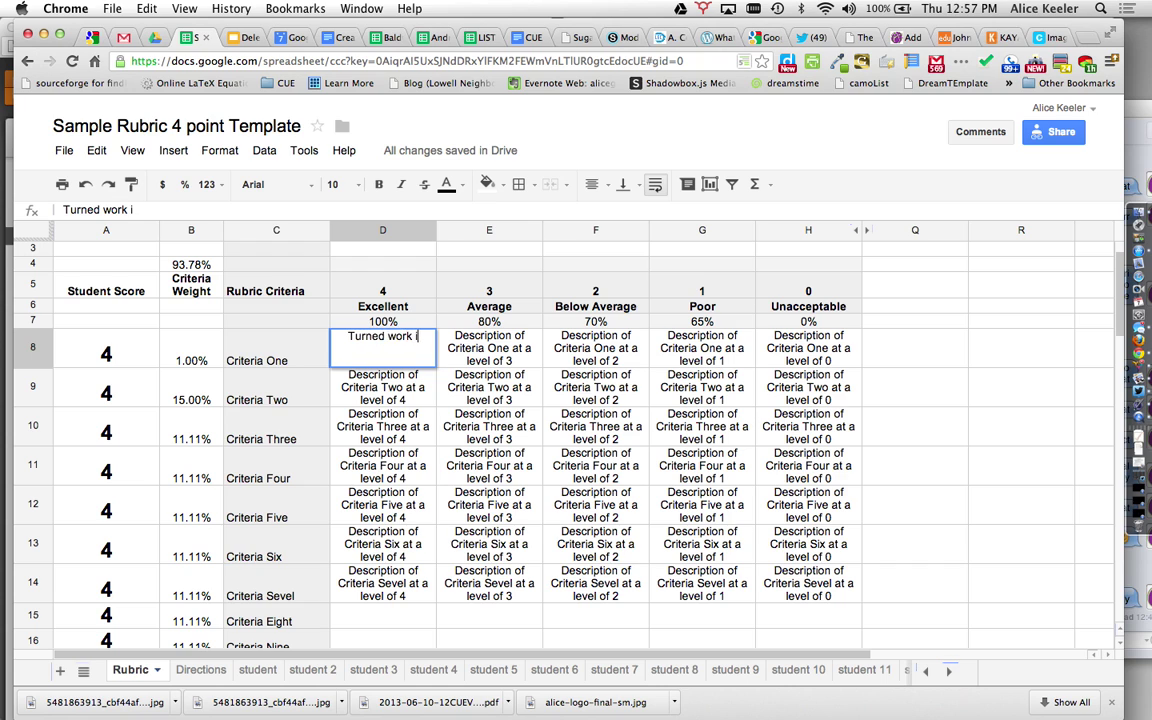
text(n befor)
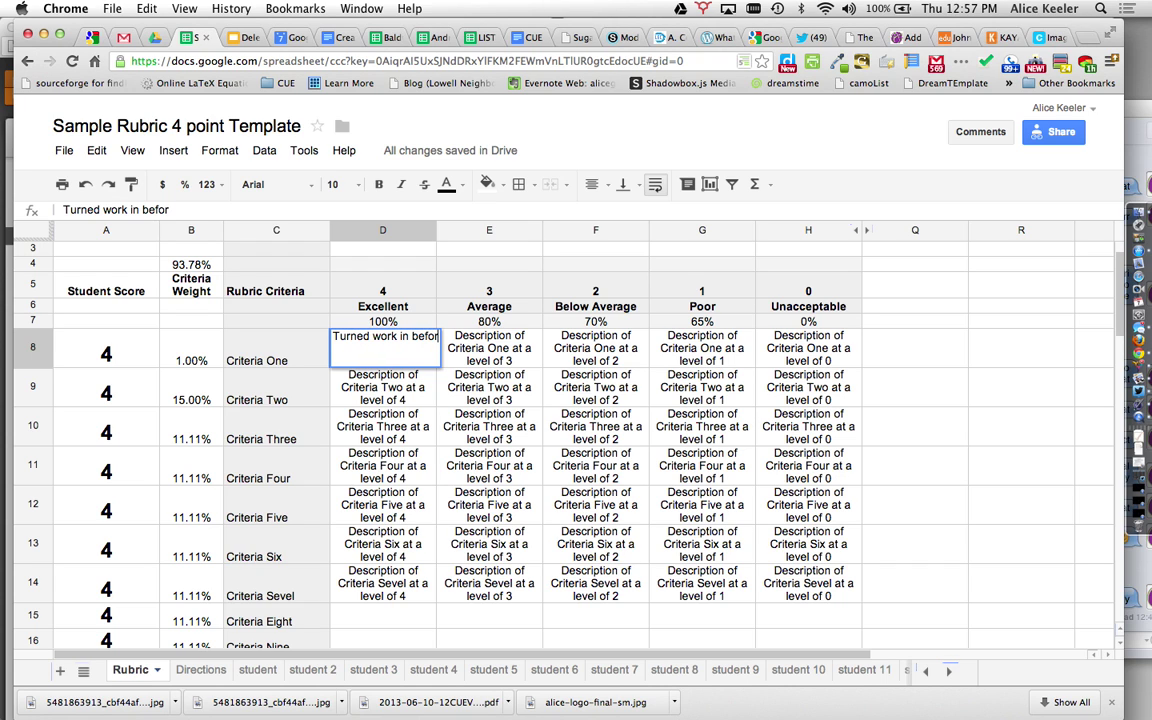
text(e the due date)
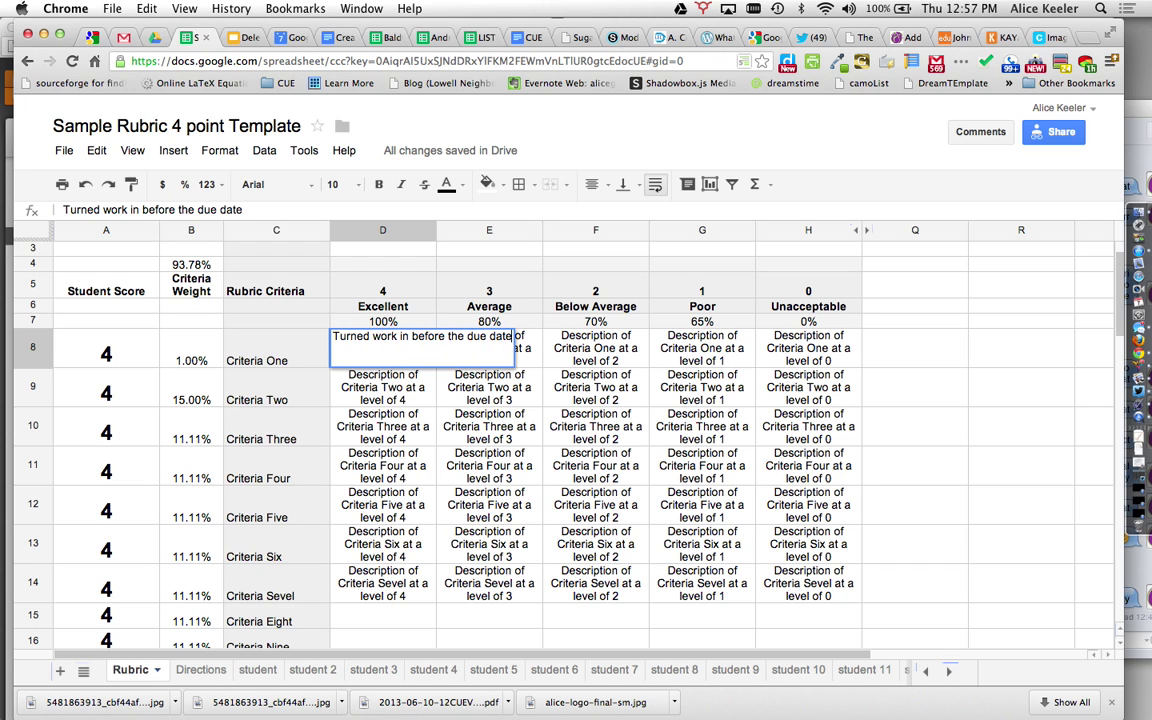
Step: Rename the first rubric criterion in C8 to "Responsibility"
click(307, 366)
text(Respons)
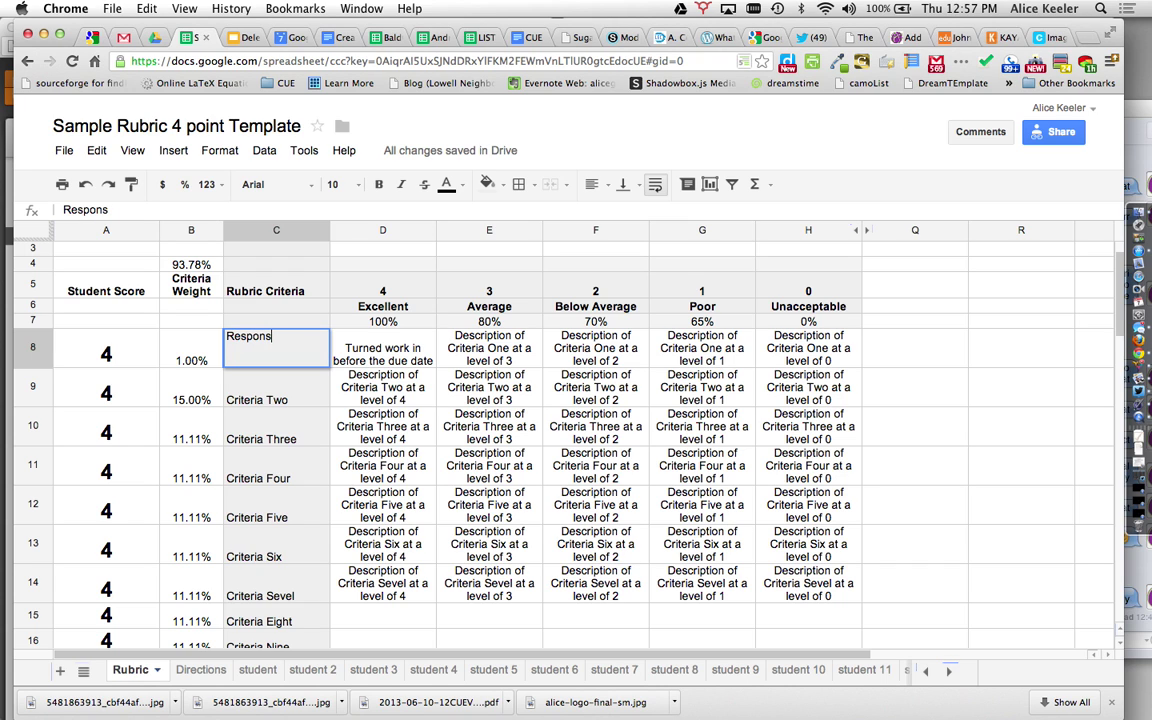
text(ibility)
key(Return)
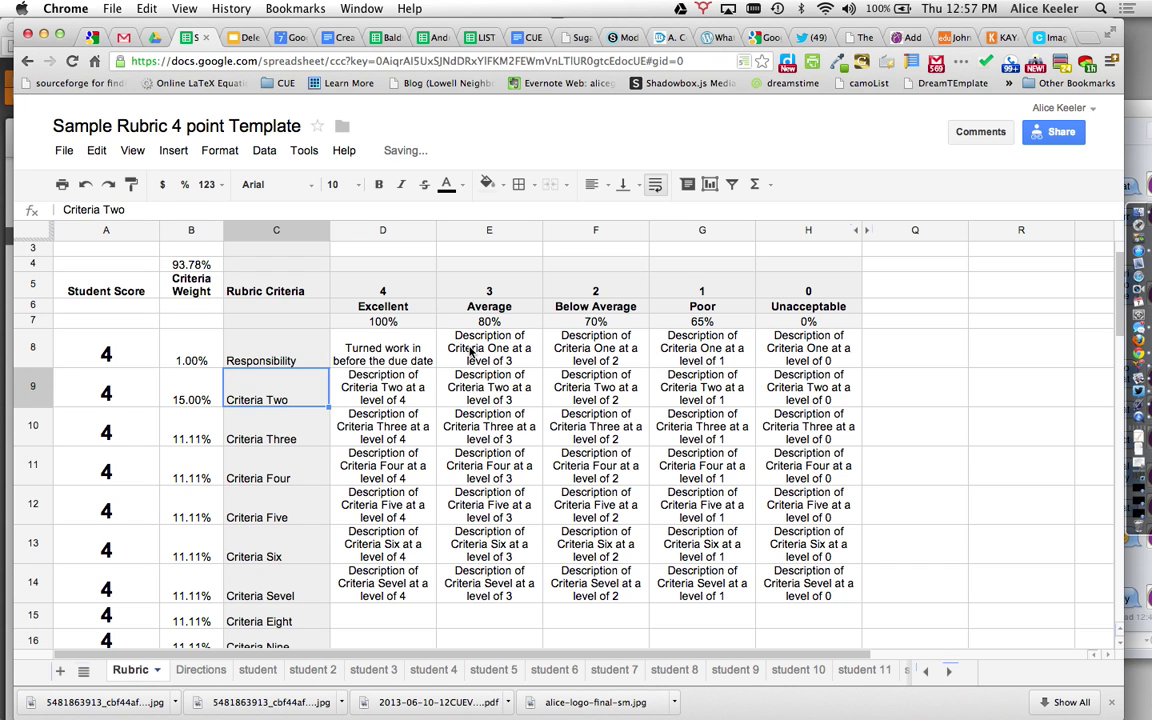
Step: Replace the level 3 description of Responsibility in E8 with "Turned work in on the due date"
click(472, 350)
text(Turned)
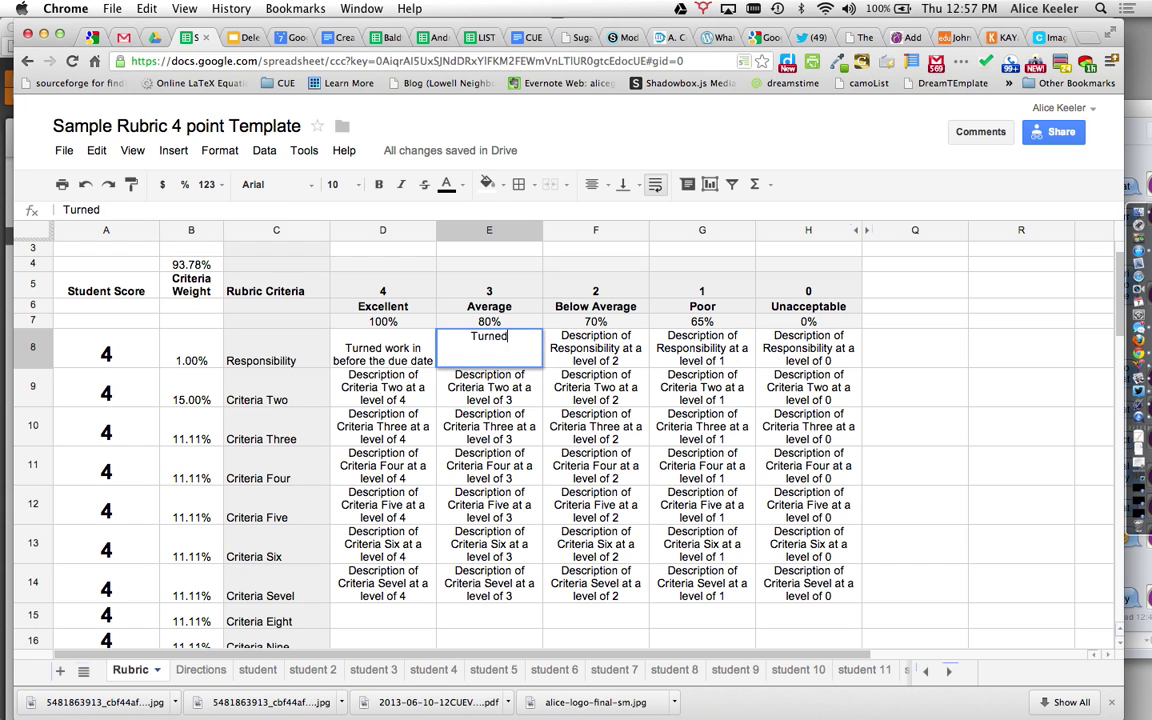
text( work in on)
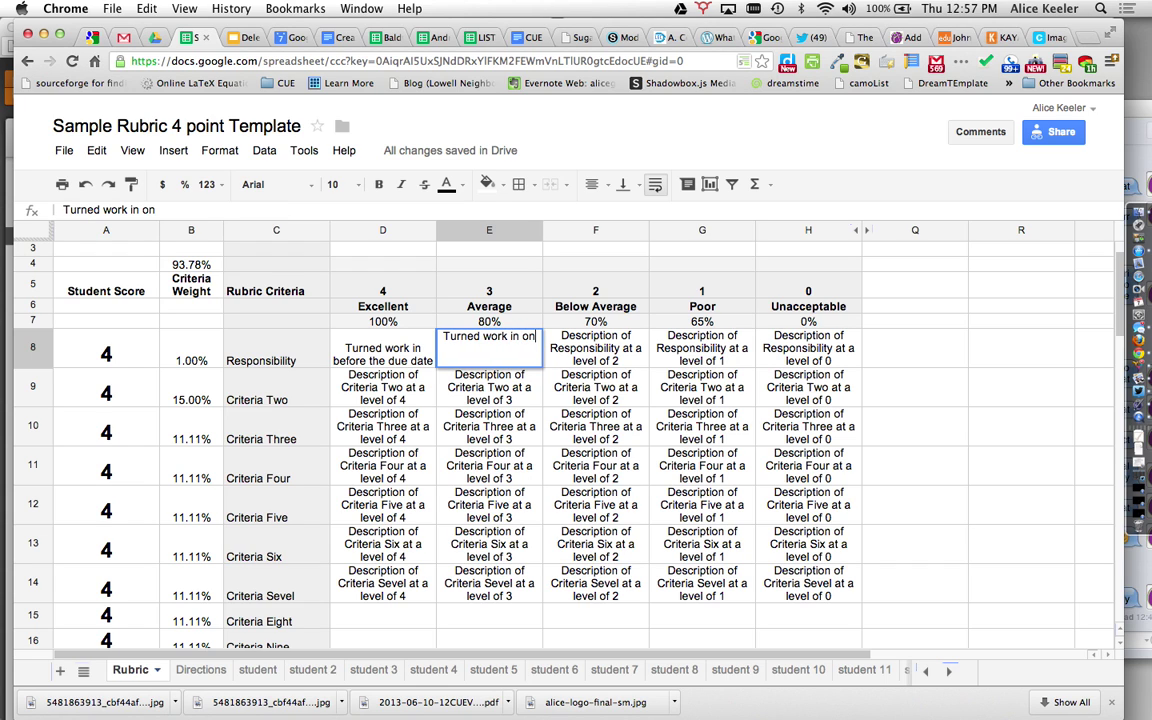
text( the due date)
key(Tab)
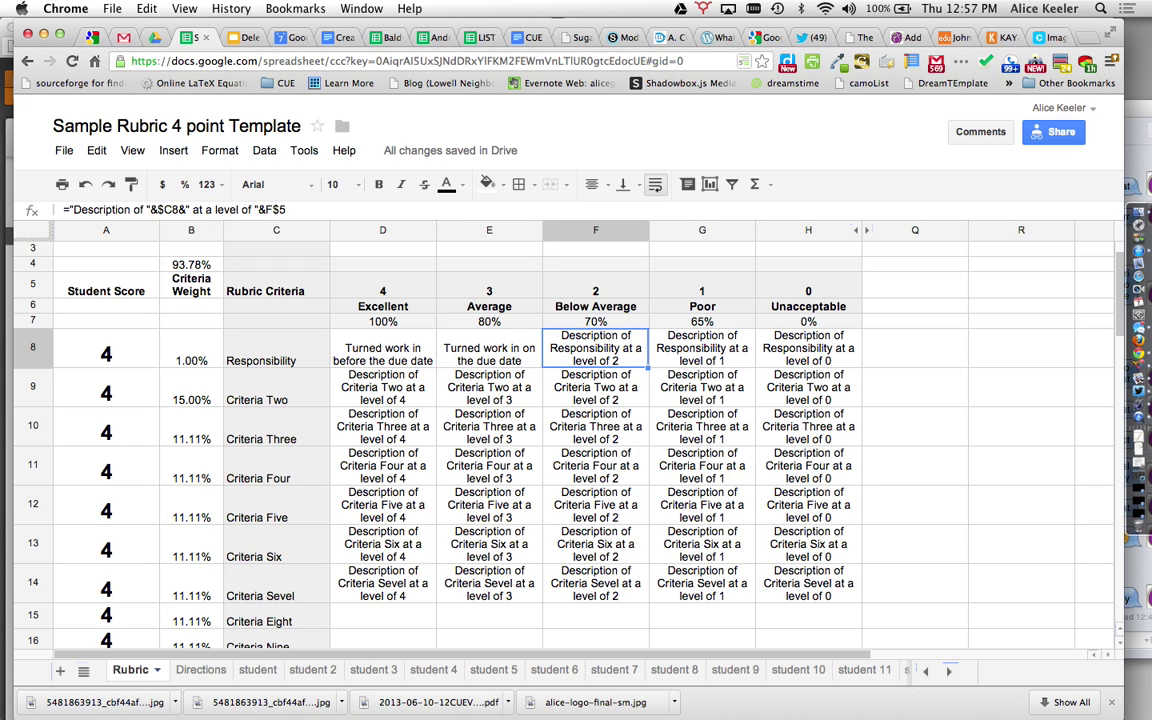
Step: Describe Responsibility as "One day late" at level 2 in F8 and "more than one day late" at level 1 in G8
text(One day late)
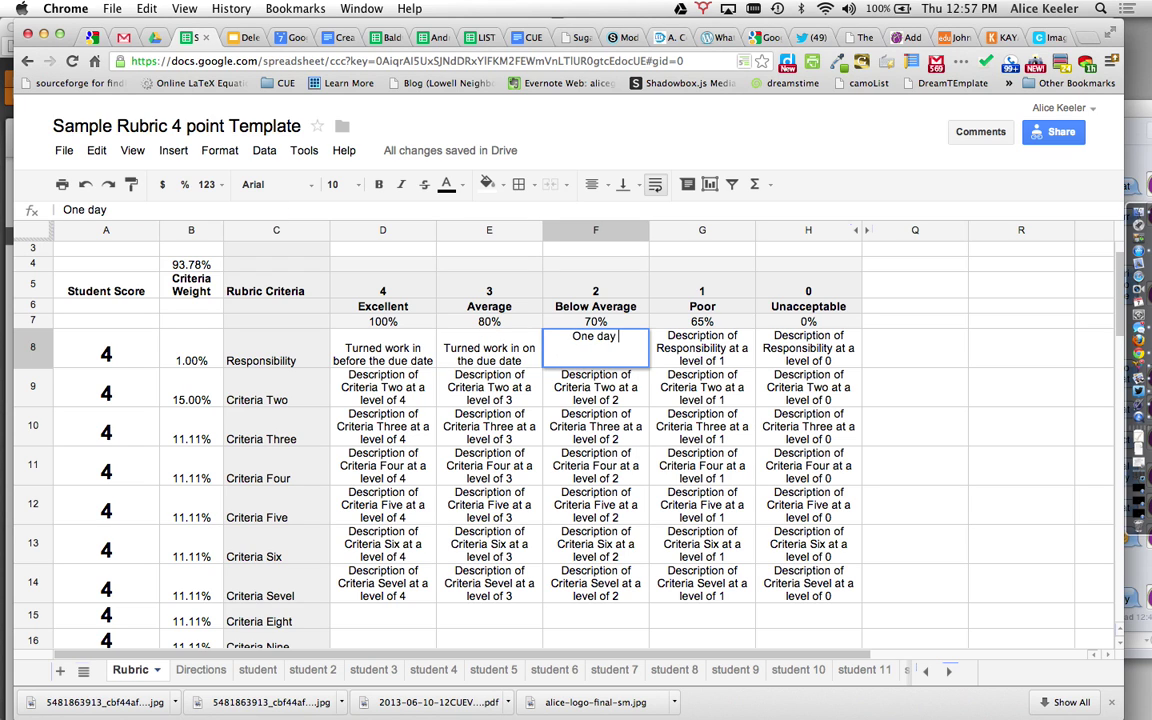
key(Tab)
text(more than o)
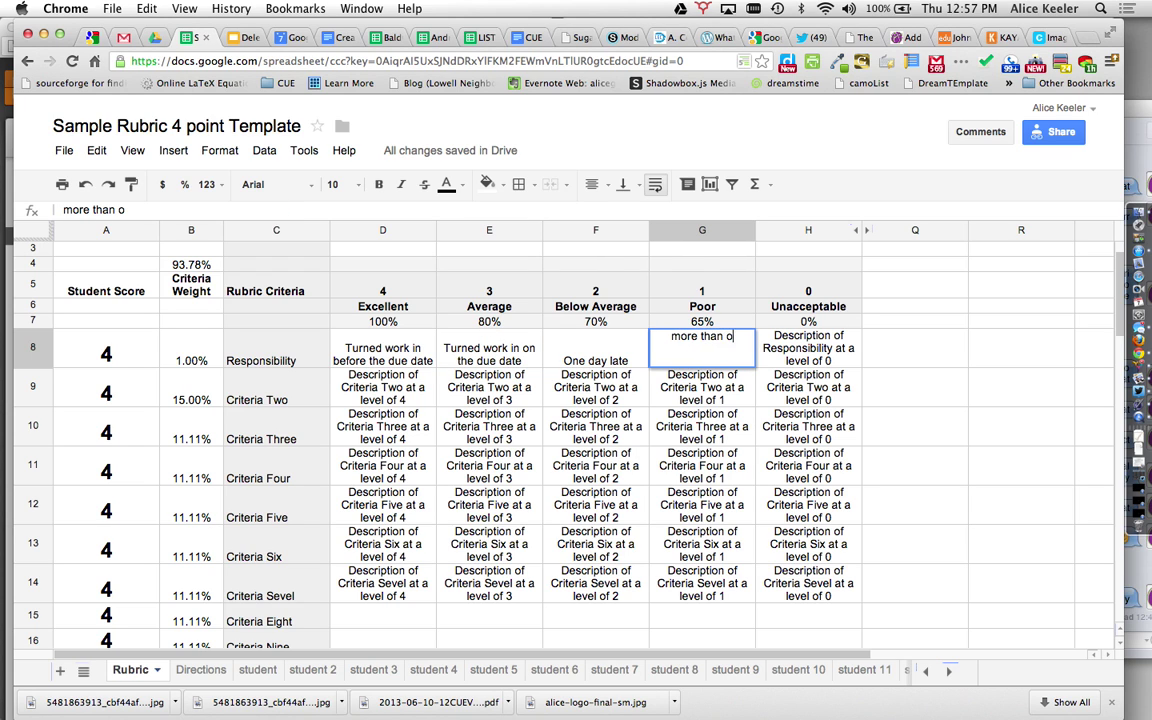
text(ne day late)
key(Return)
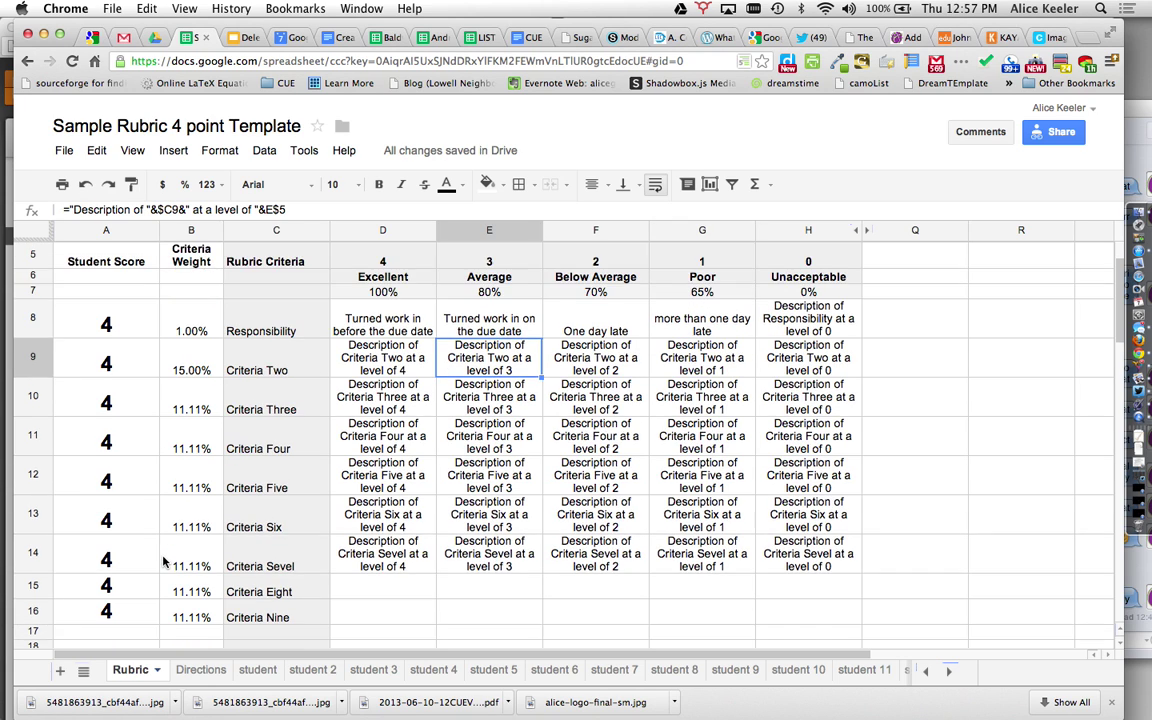
drag(32, 514, 37, 607)
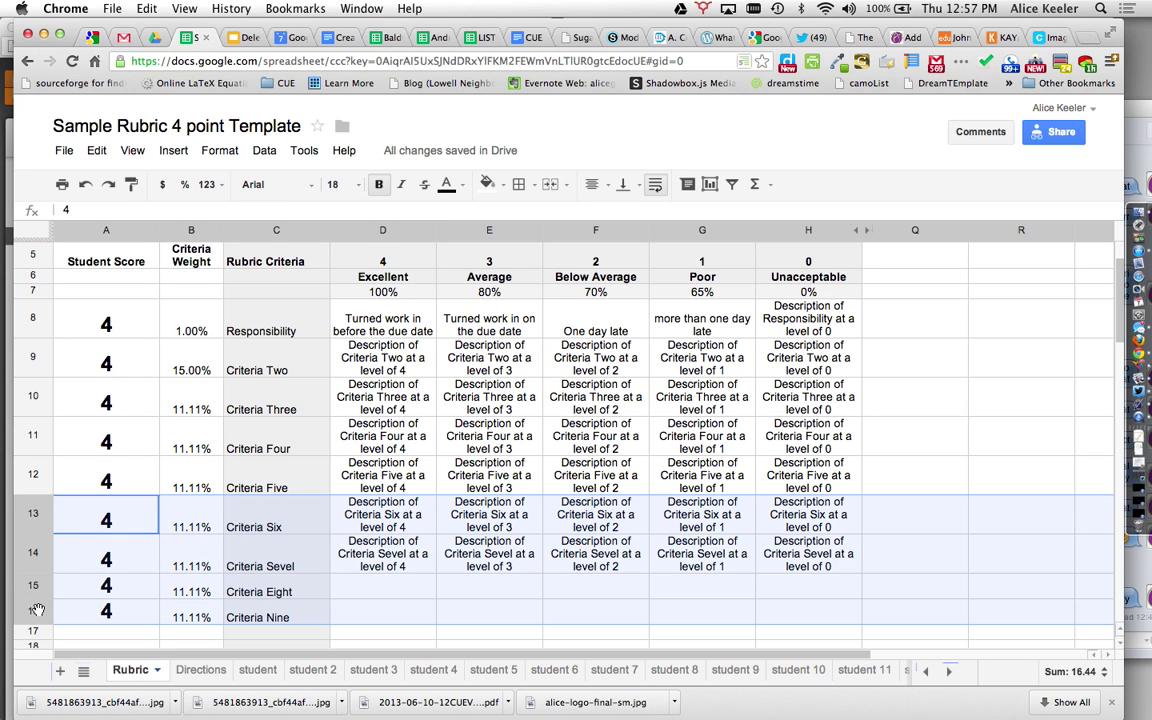
right_click(34, 530)
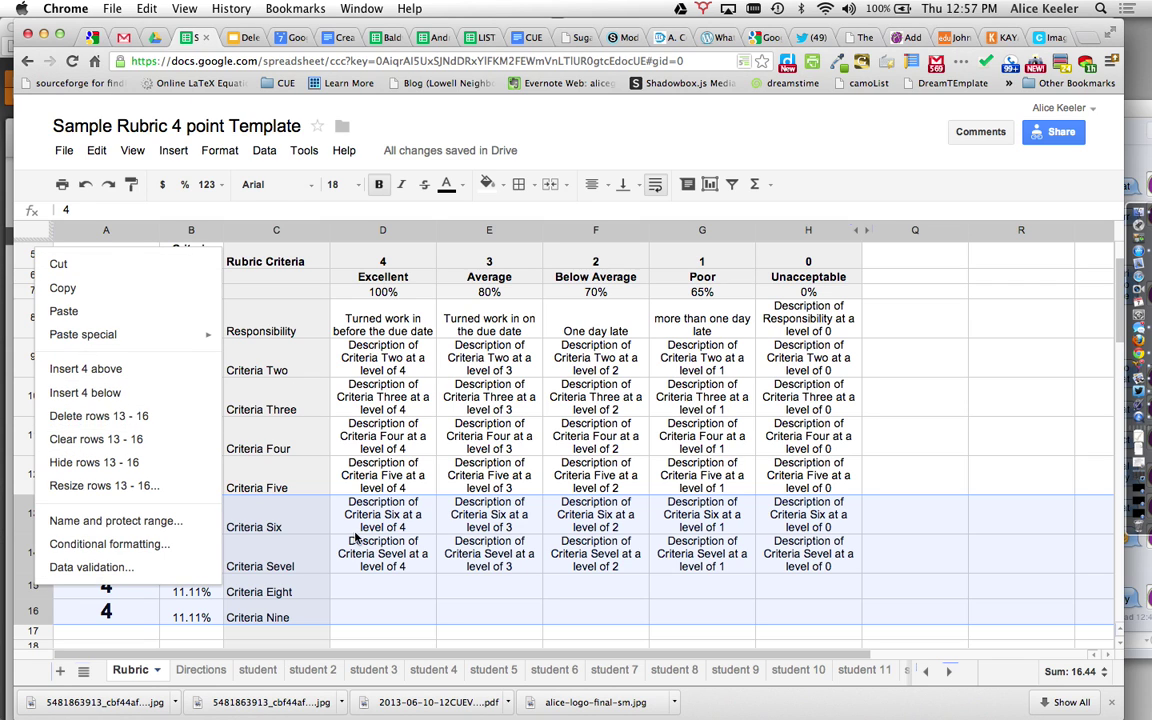
click(330, 502)
Step: Clear the contents of rows 13 to 16 to remove the last four criteria from the rubric
drag(33, 515, 34, 611)
key(Delete)
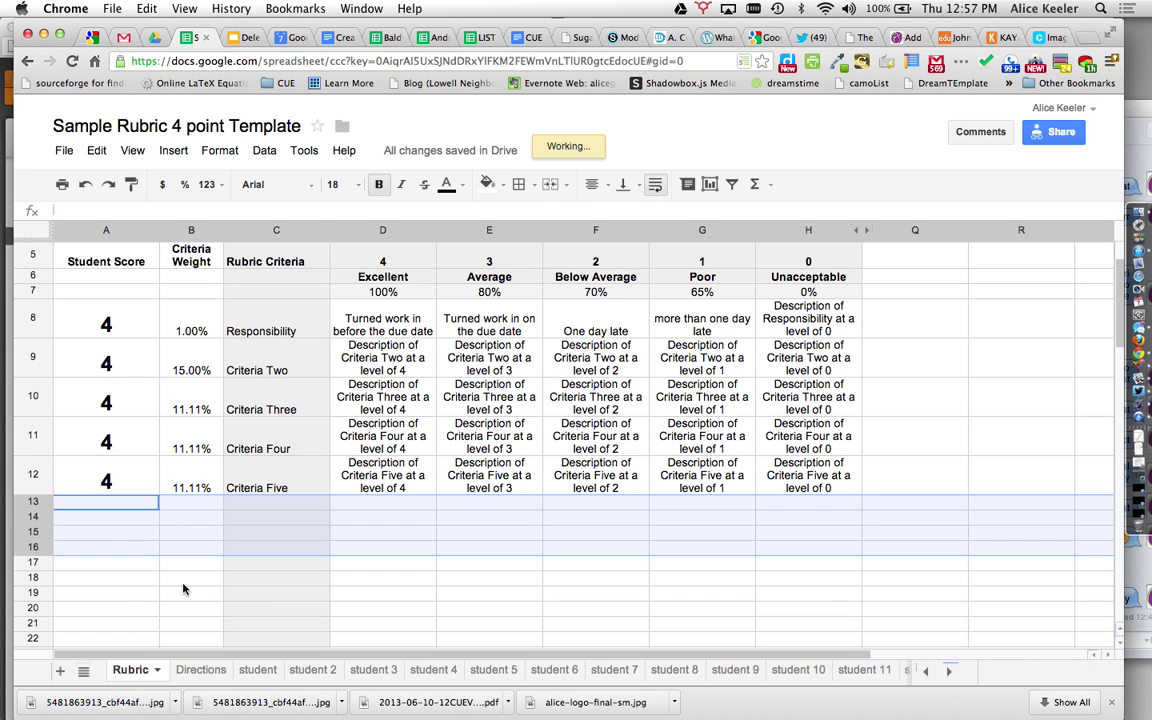
click(240, 578)
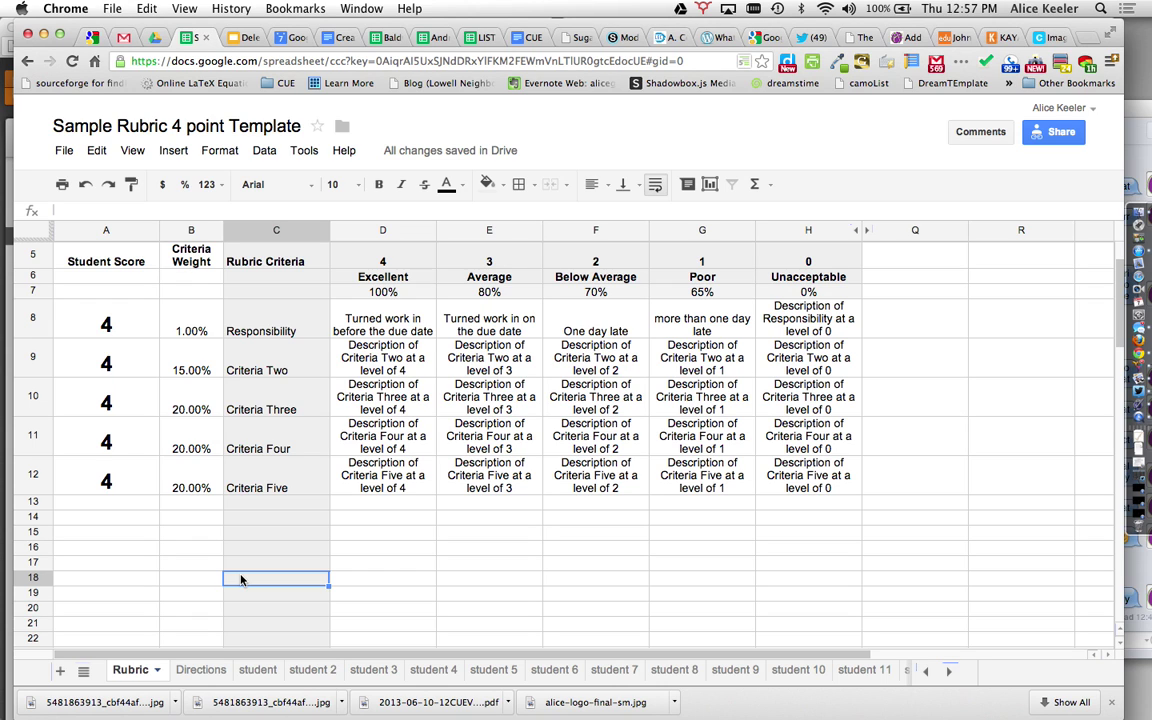
Step: Review the weights of Criteria Three to Five and set the Criteria Two weight in B9 to 40%
drag(192, 400, 203, 486)
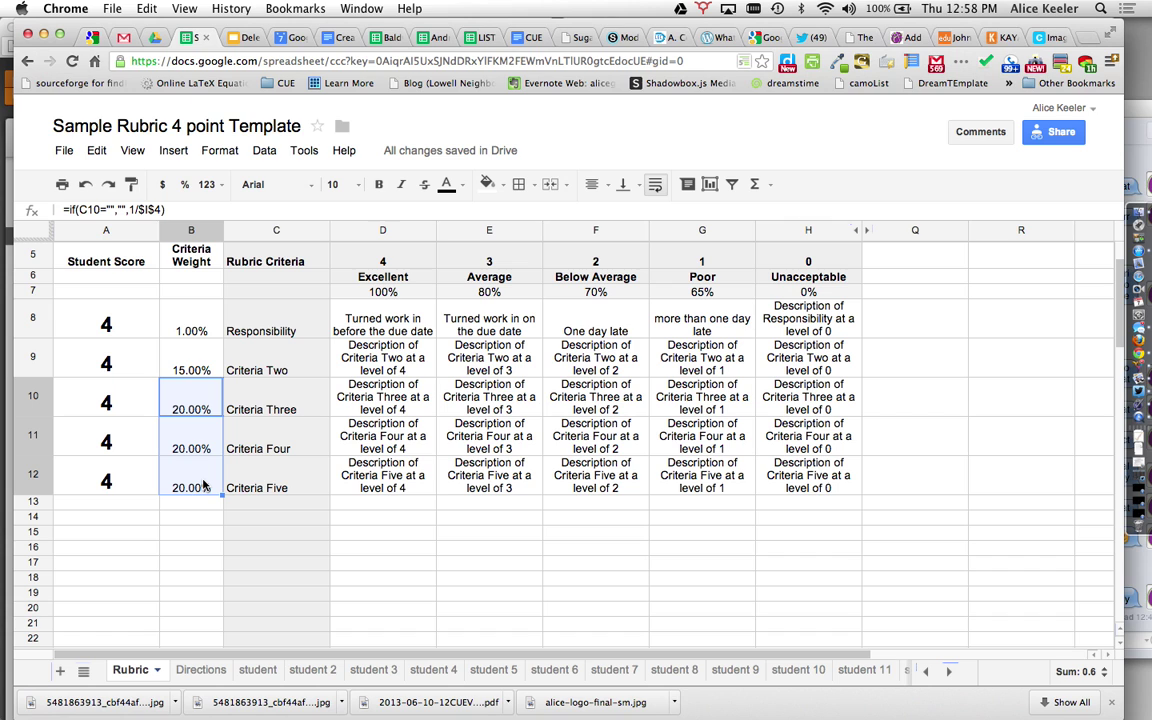
scroll(203, 486, up, 2)
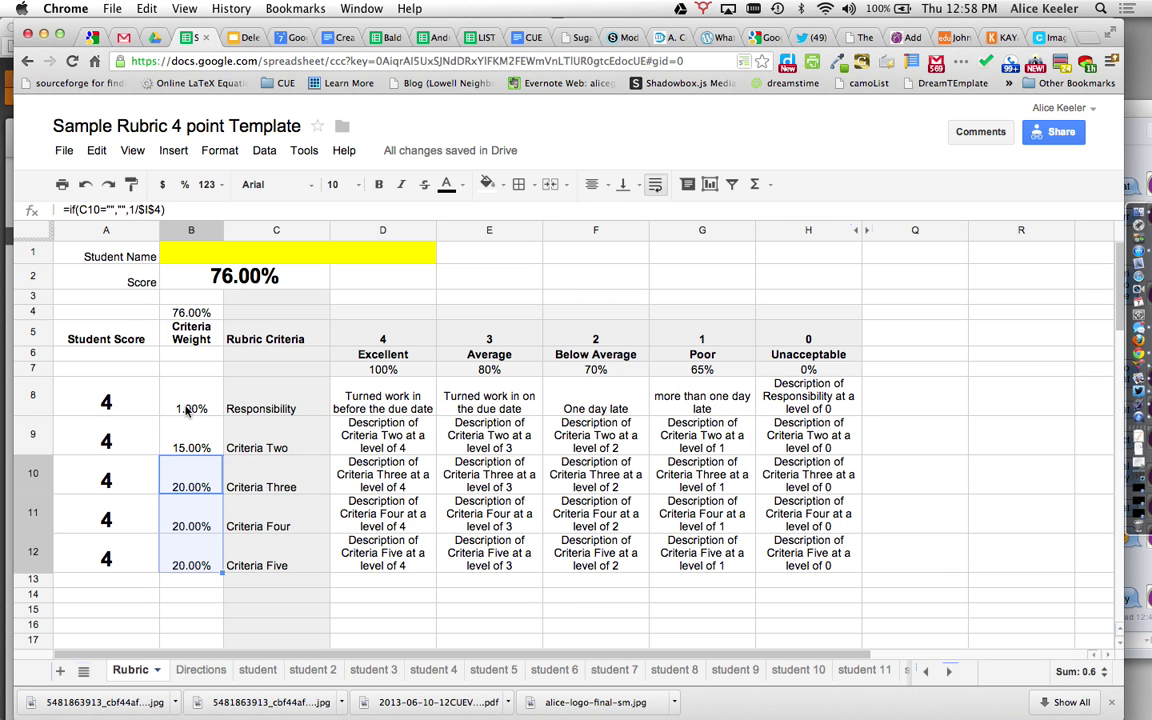
click(189, 443)
text(2)
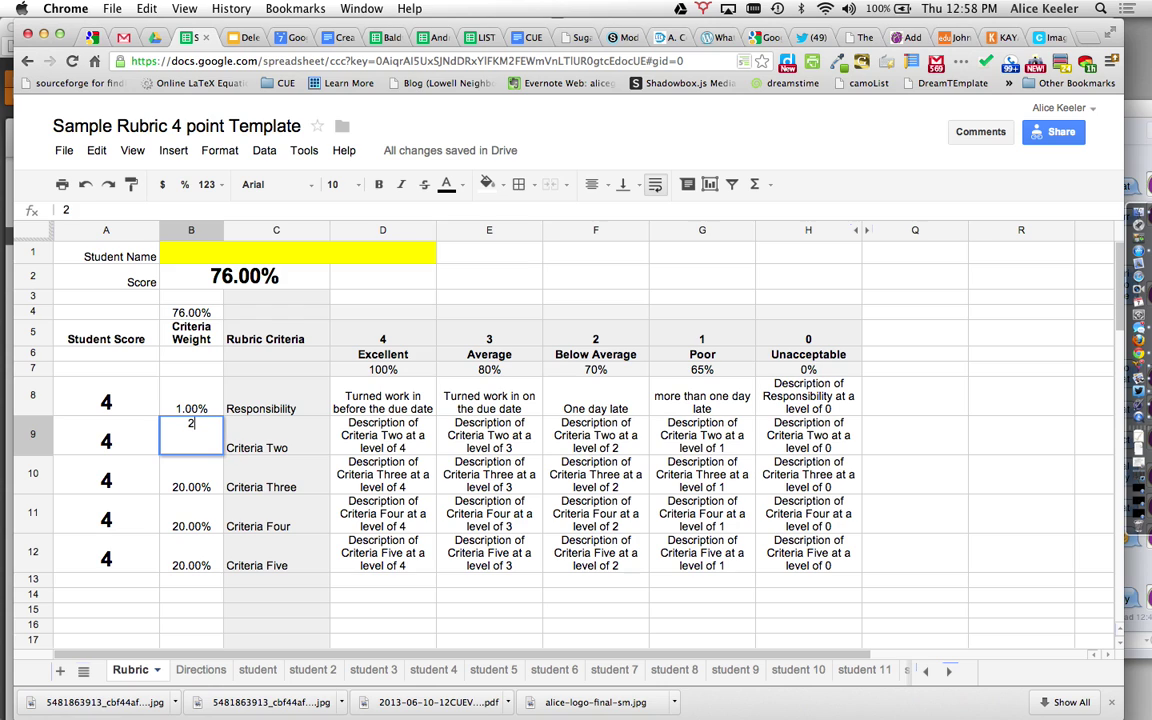
text(40%)
key(Return)
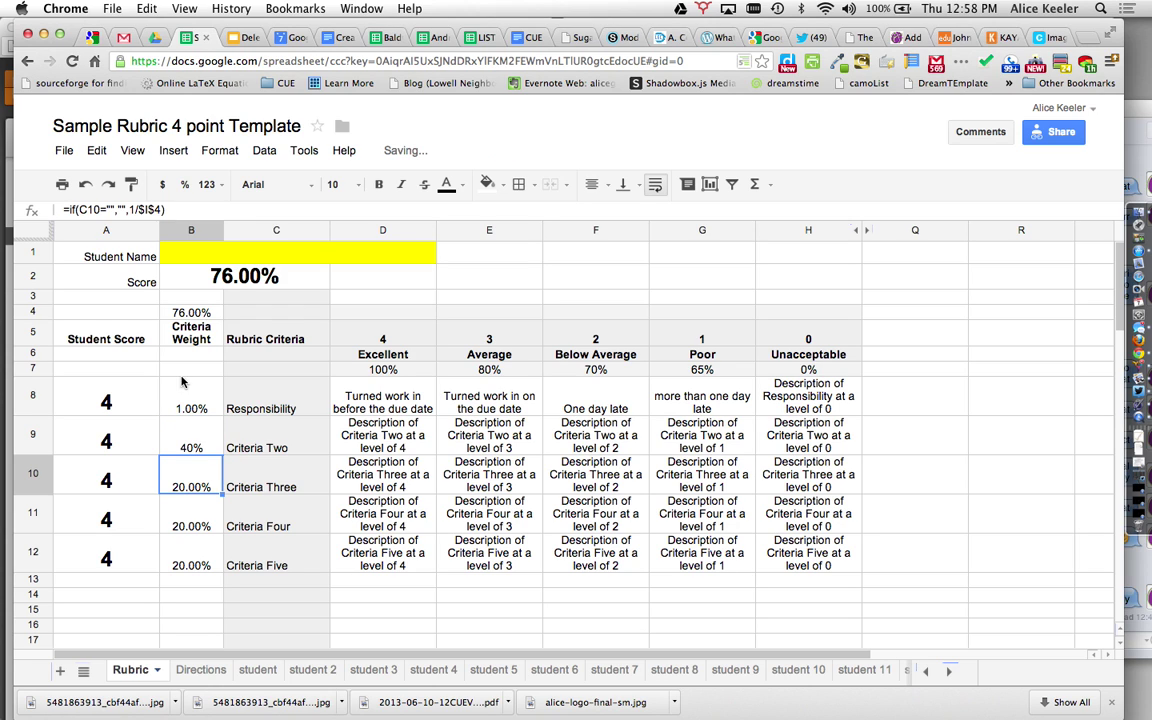
Step: Re-enter the Responsibility weight in B8 as 1% and set the Criteria Two weight in B9 to 39%
click(190, 397)
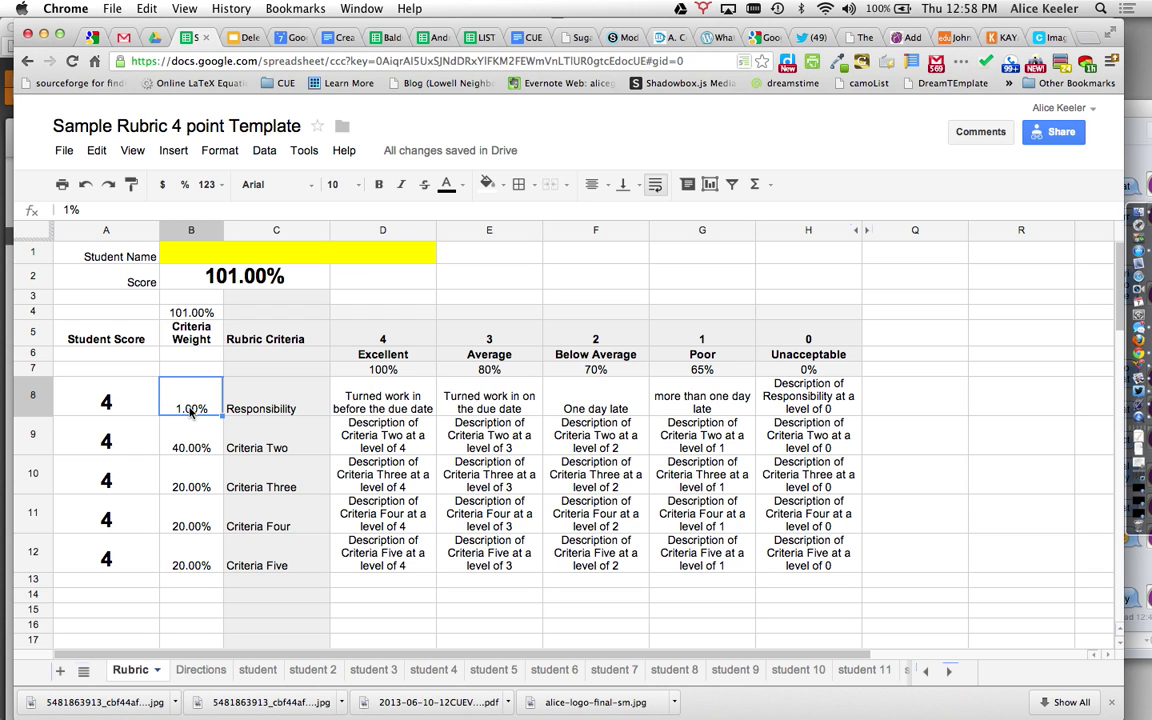
text(0)
text(1)
key(Return)
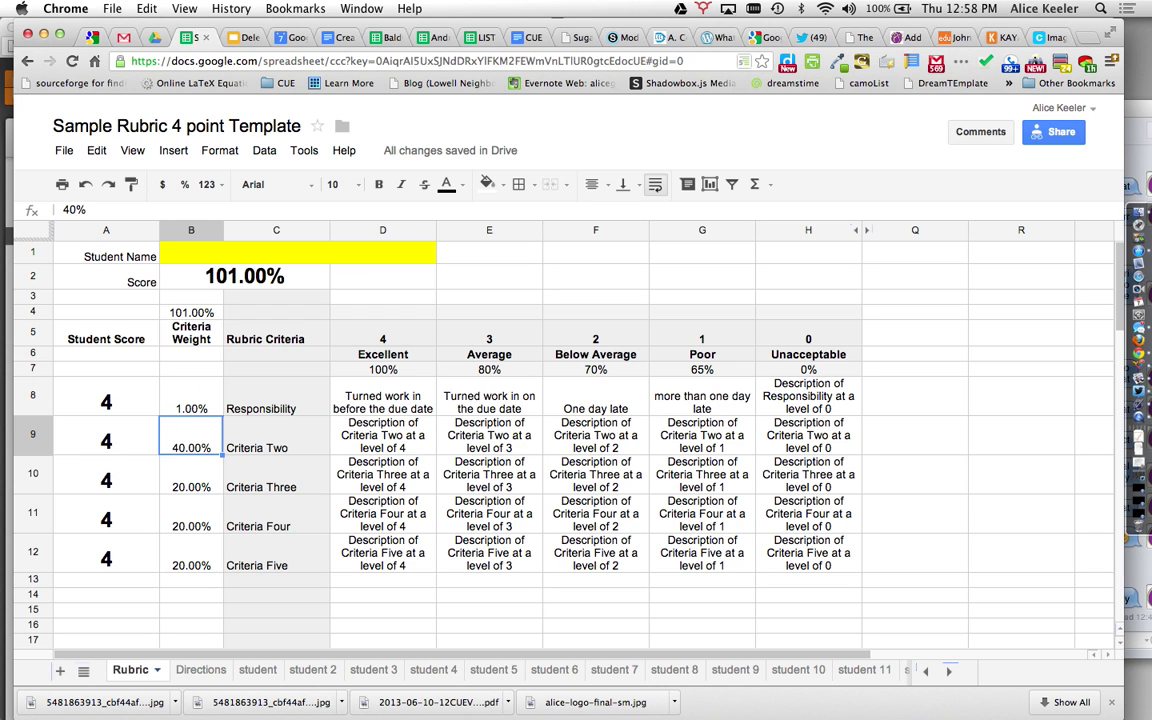
text(39)
key(Return)
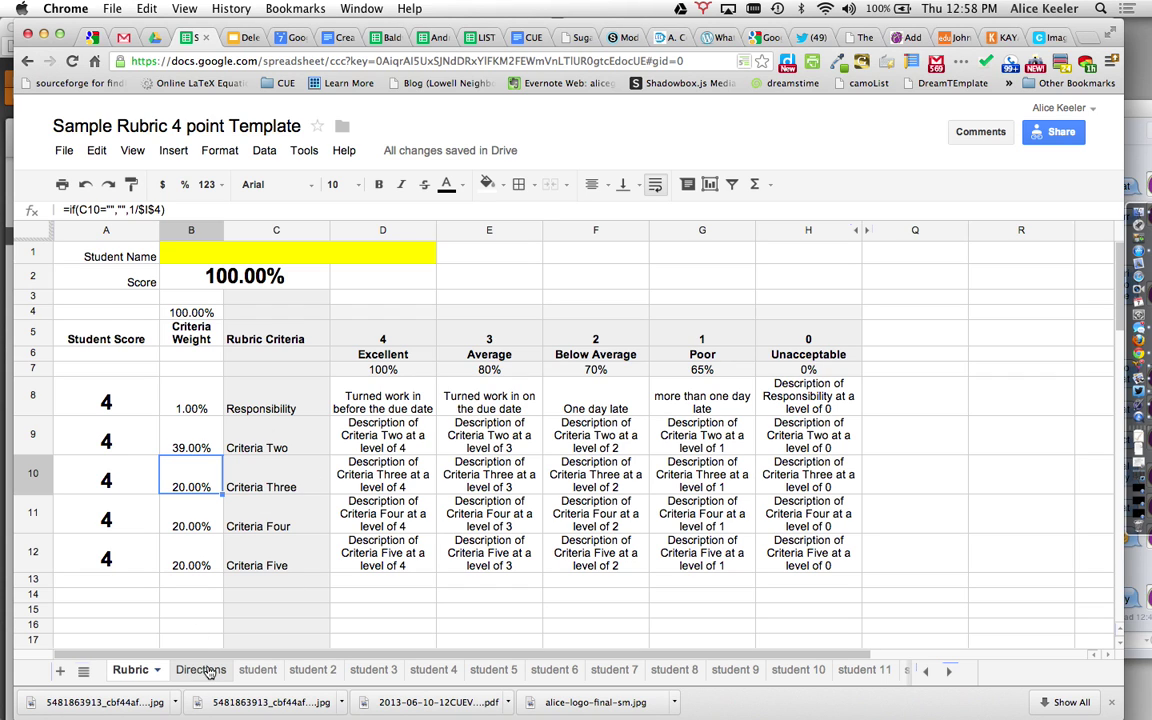
Step: Open the first student sheet and check its criteria weights and Responsibility descriptions carried over from the Rubric sheet
click(257, 670)
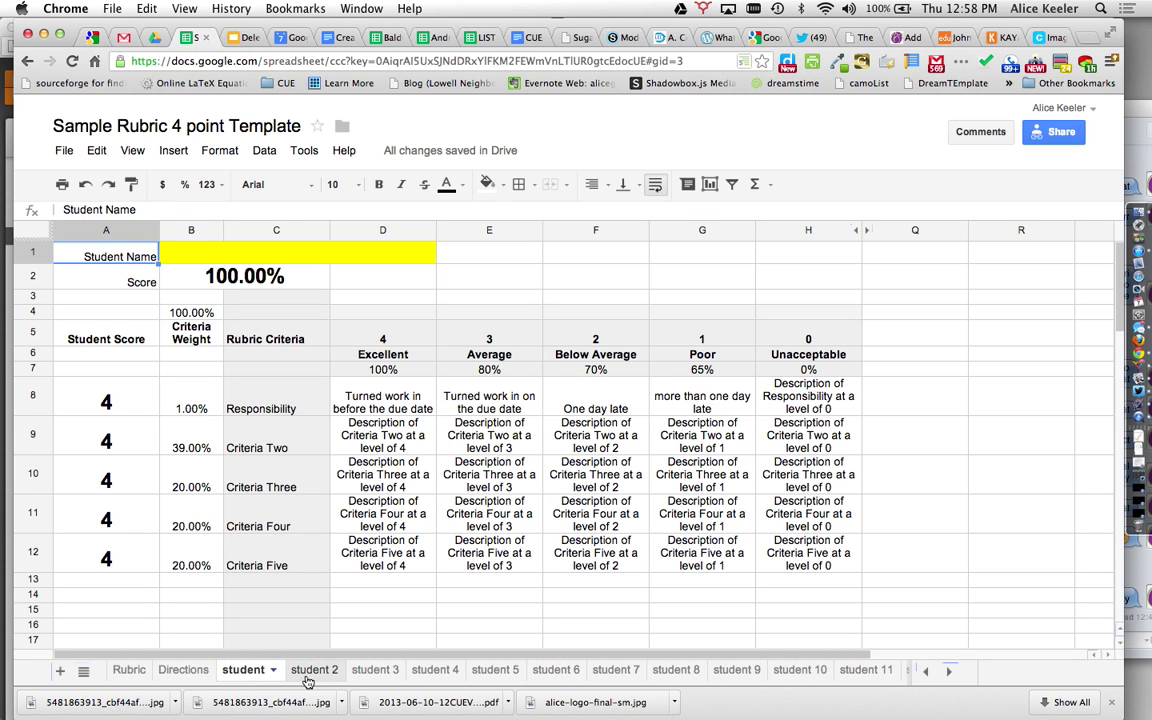
drag(185, 400, 195, 564)
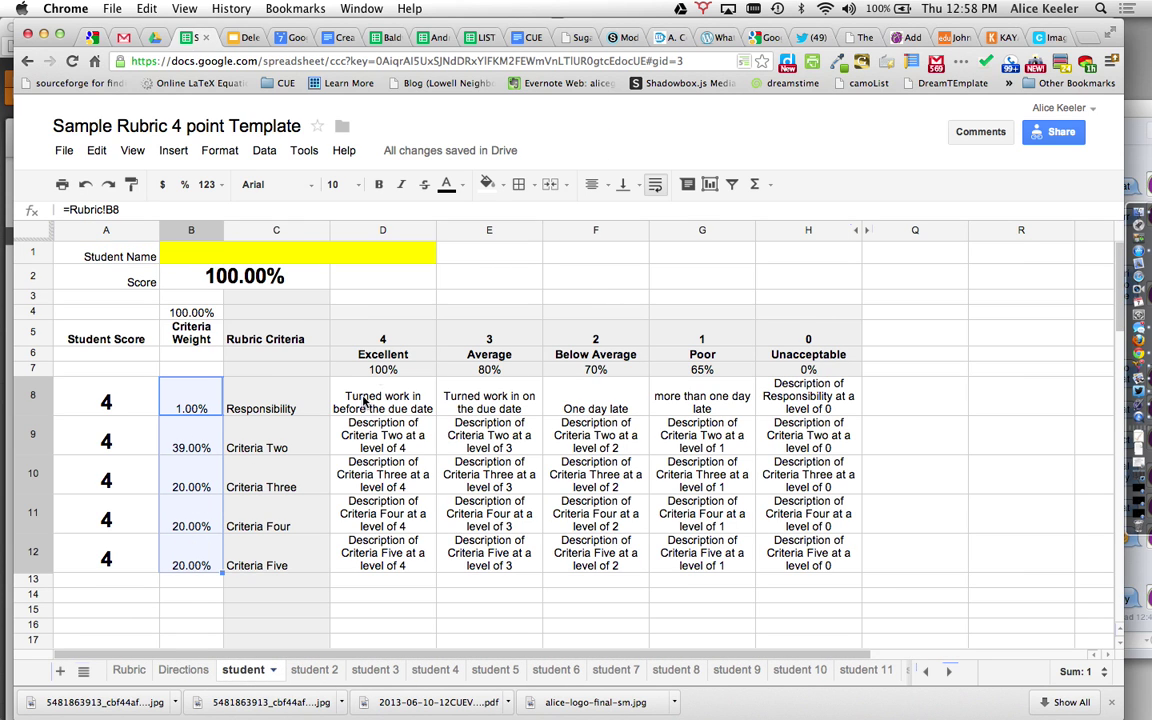
drag(405, 370, 781, 377)
drag(380, 400, 736, 400)
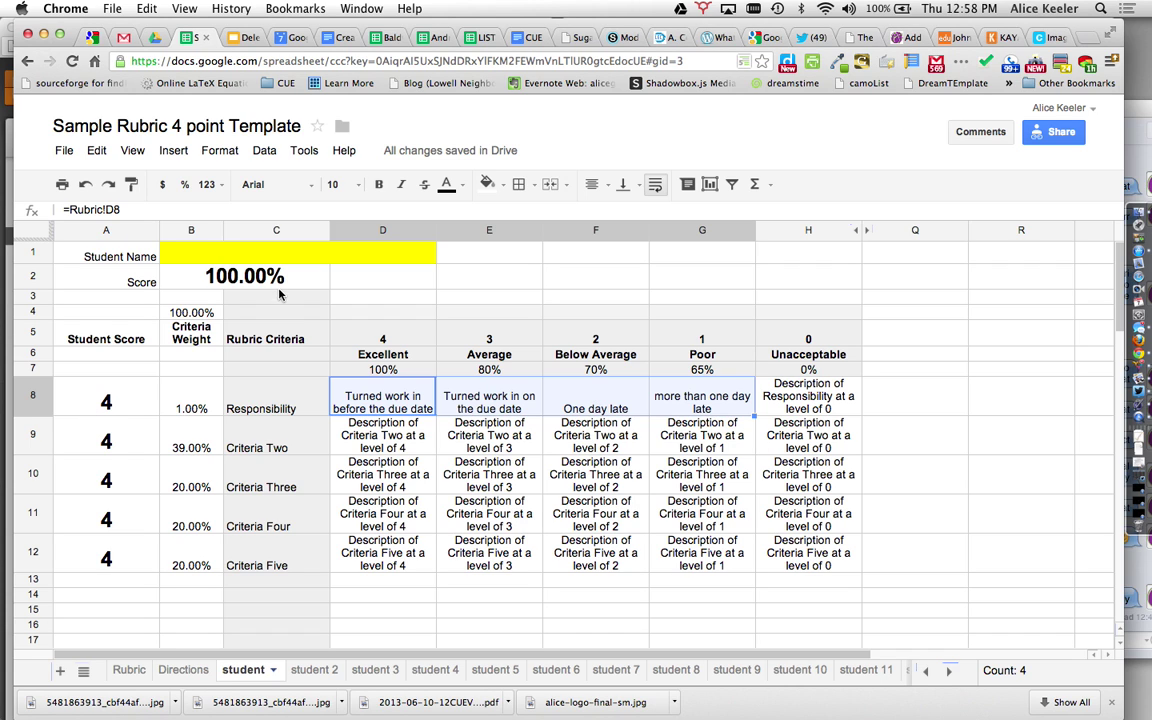
Step: Enter the student's full name in the yellow Student Name cell and select the Criteria Two score in A9
click(256, 260)
text(Mary Smith)
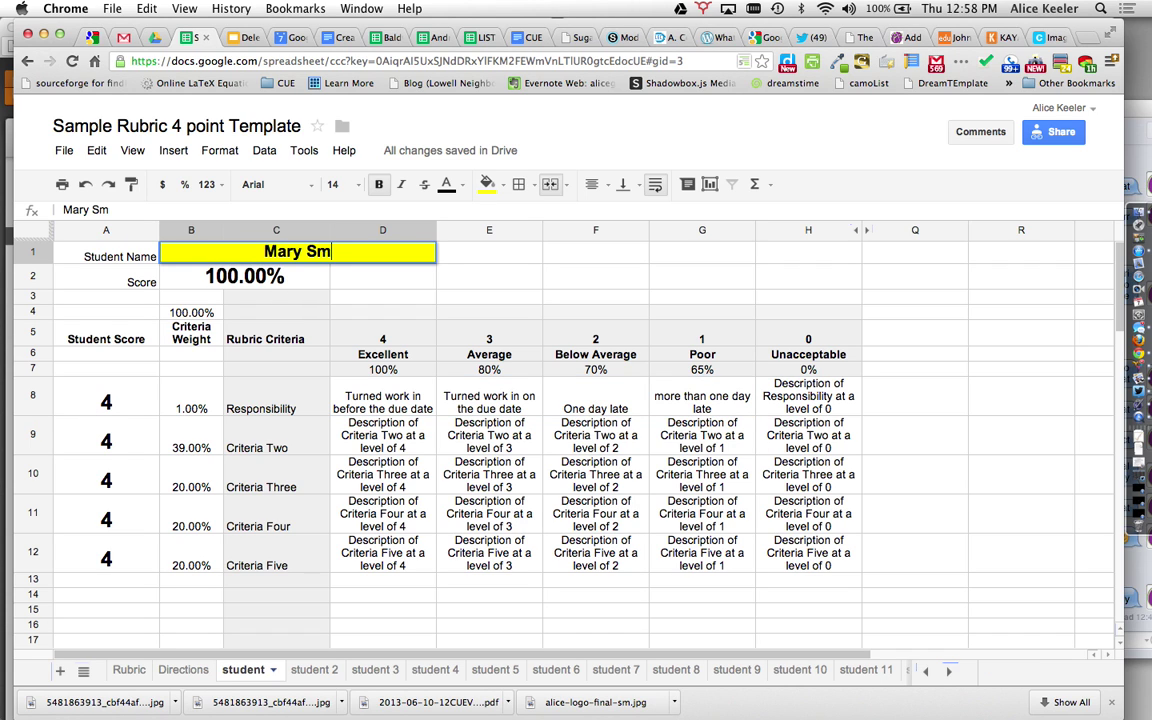
key(Return)
click(107, 440)
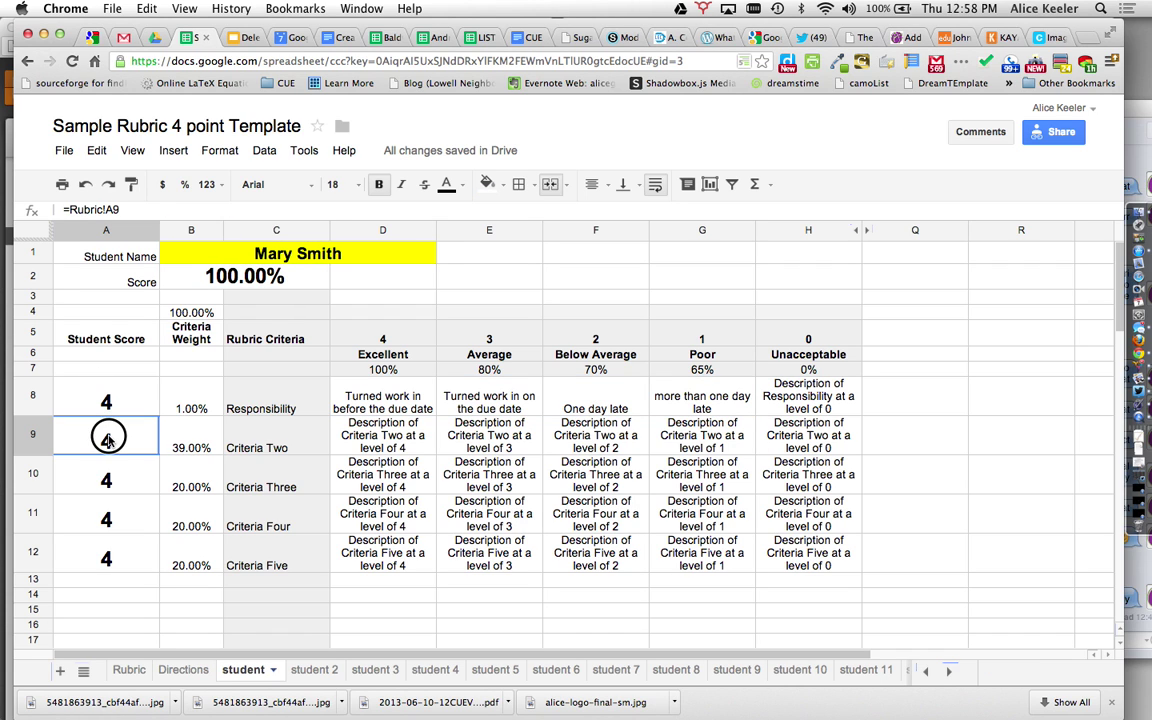
Step: Score the first student 3 for Criteria Two and 1 for Criteria Four, and check the total score cell
text(3)
key(Return)
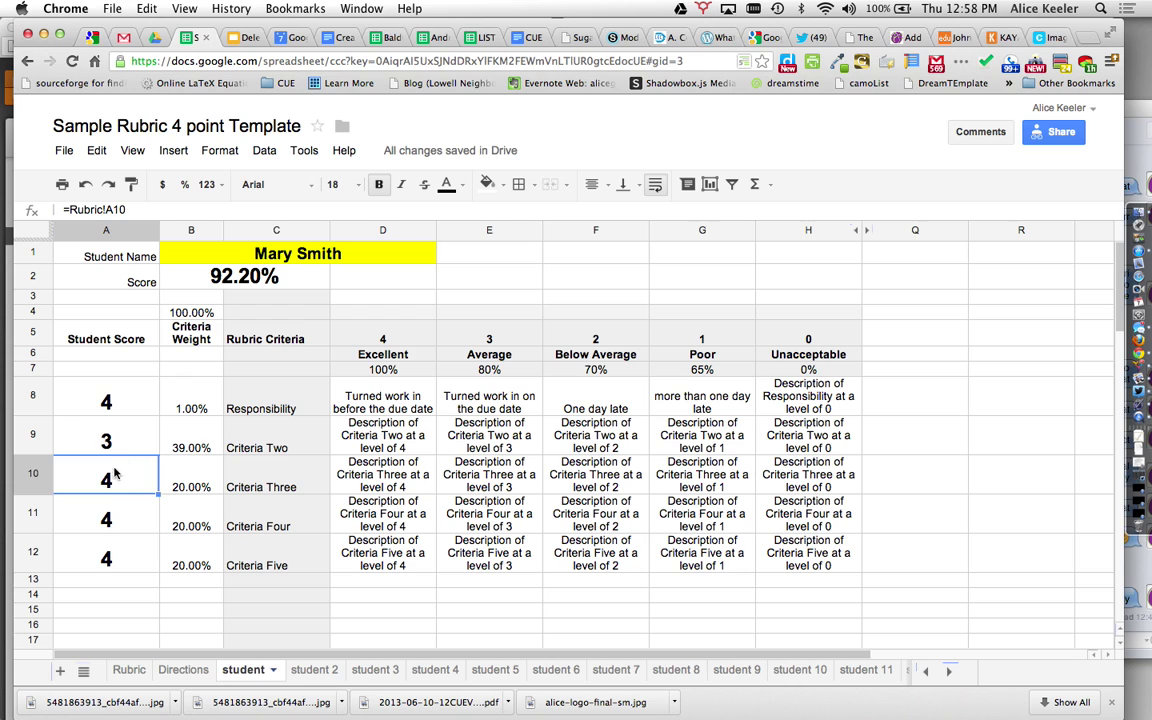
key(Down)
text(1)
key(Return)
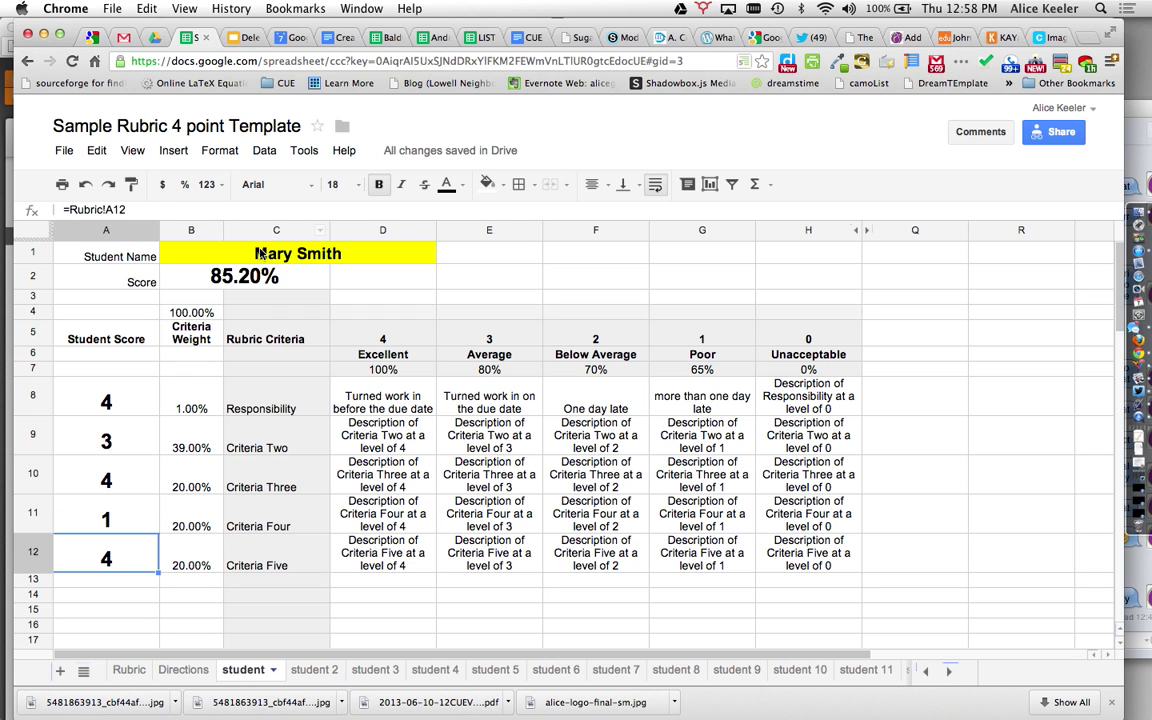
click(260, 274)
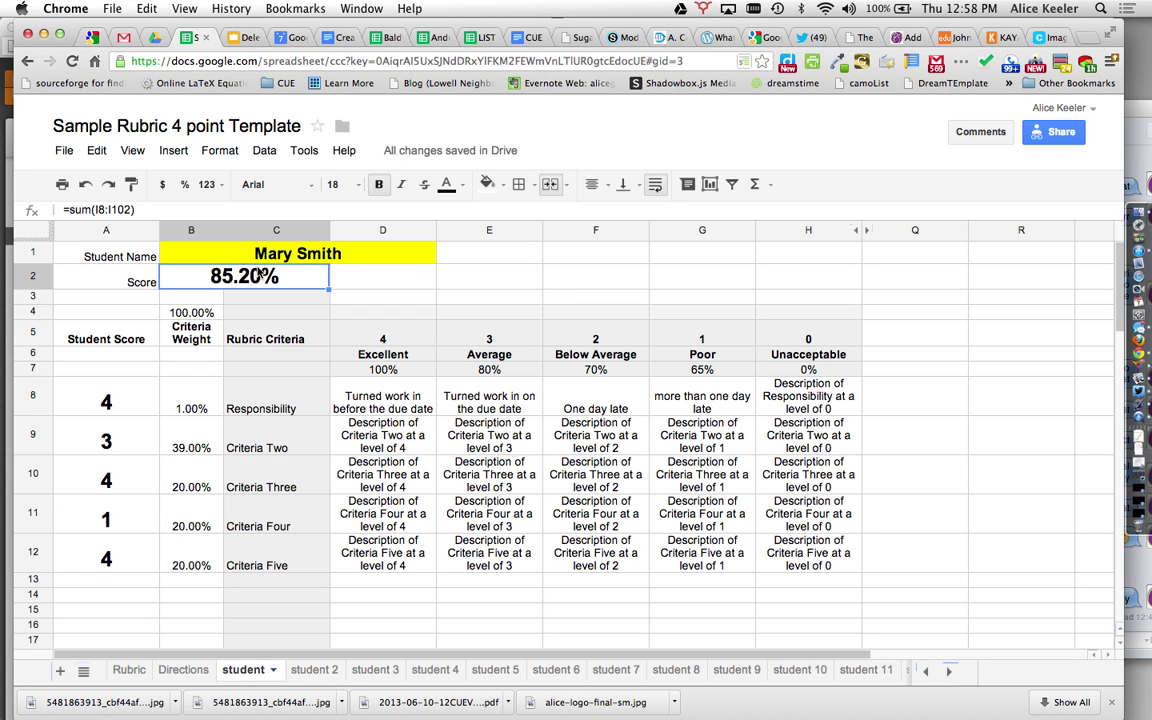
Step: Open the student 2 sheet and enter the second student's full name in the yellow Student Name cell
click(300, 668)
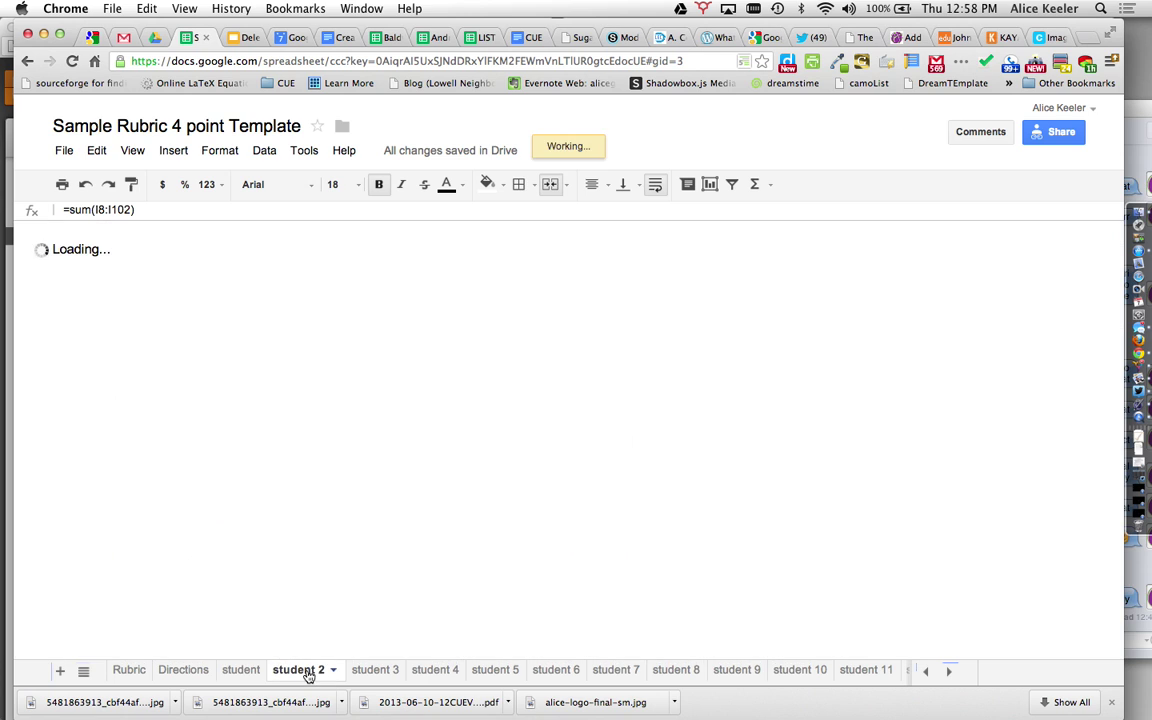
click(229, 253)
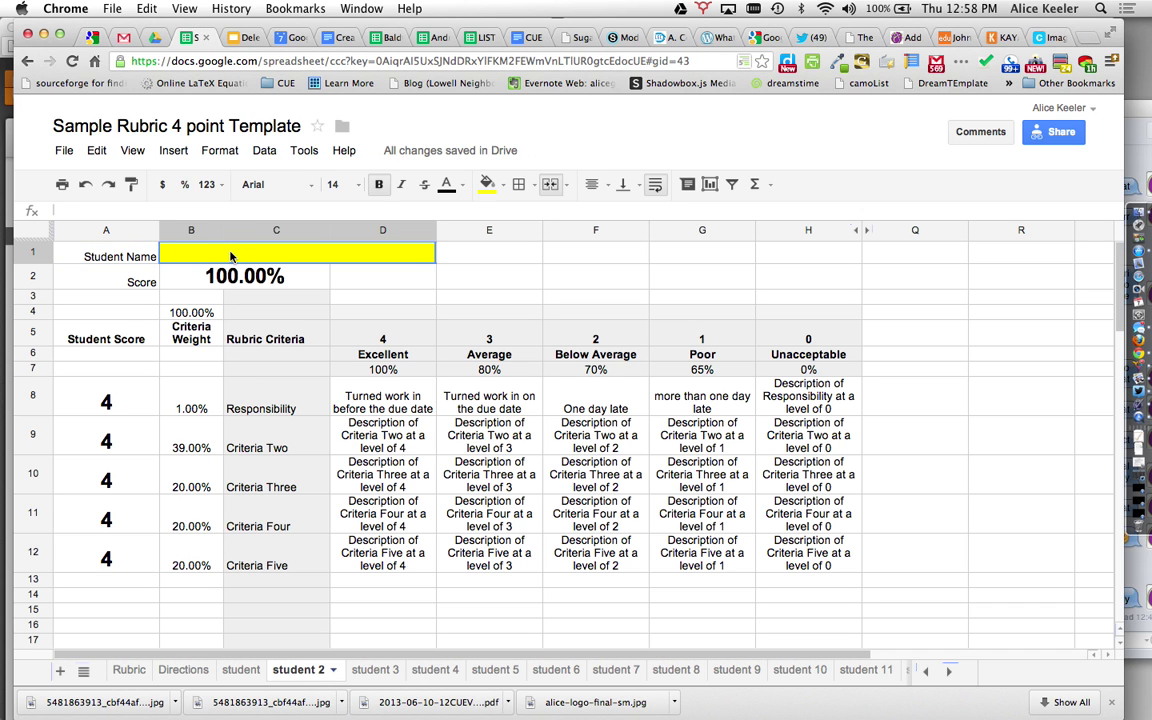
text(Joe Cougar)
key(Return)
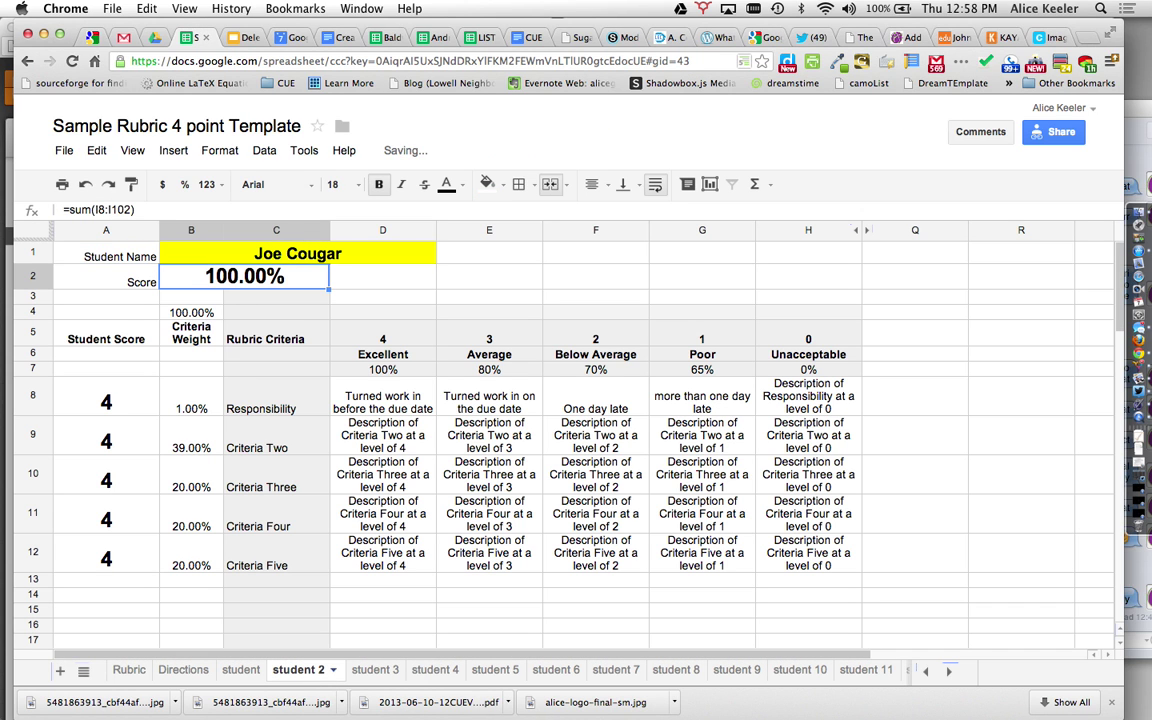
Step: Score the second student 3 for each of Criteria Two to Five in A9:A12 and check the total score cell
click(112, 398)
click(113, 436)
text(2)
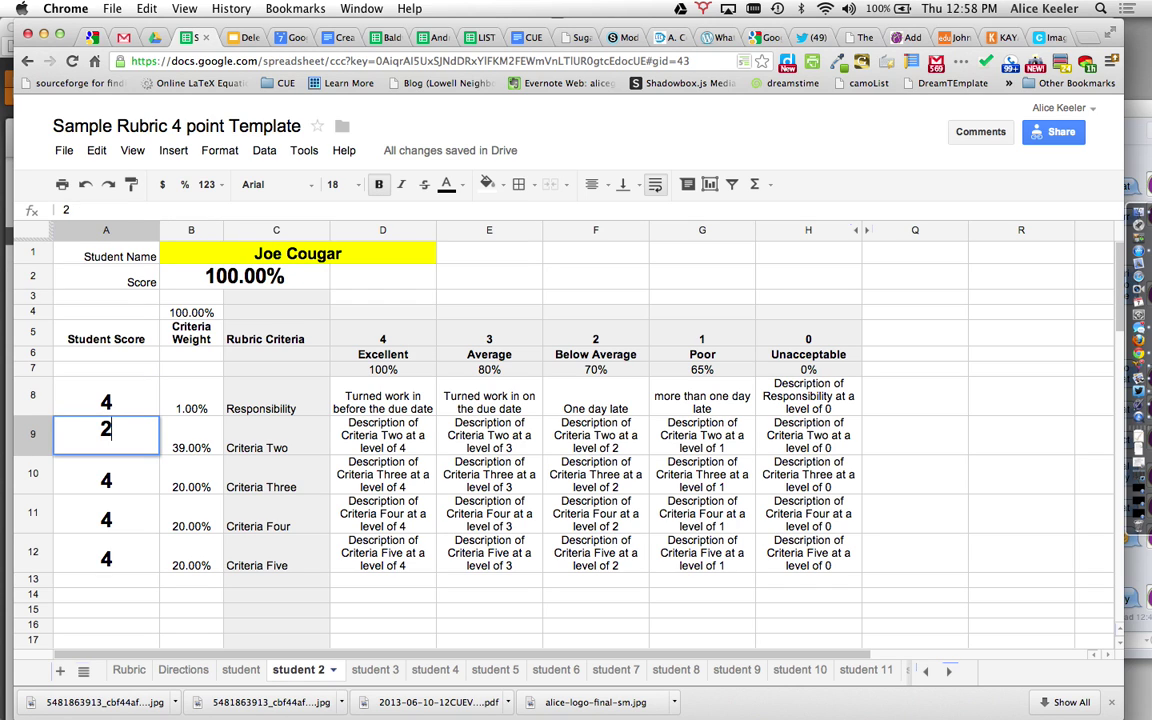
key(BackSpace)
text(3)
key(Return)
text(3)
key(Return)
text(3)
key(Return)
text(3)
key(Return)
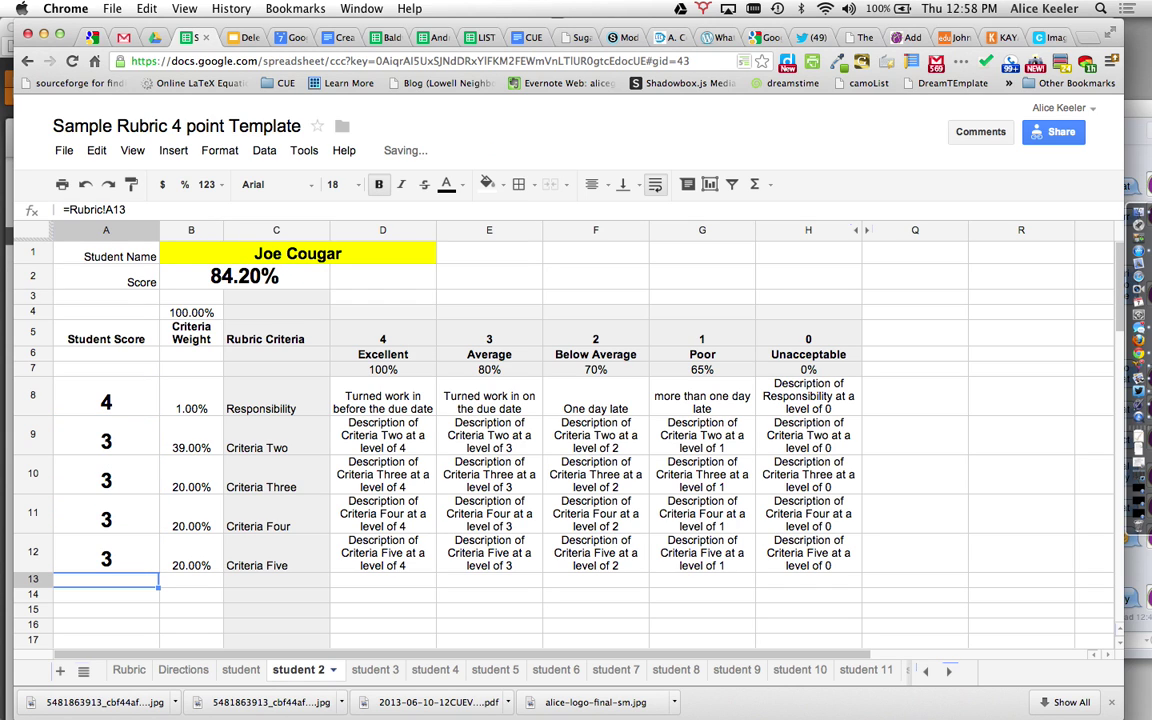
click(262, 280)
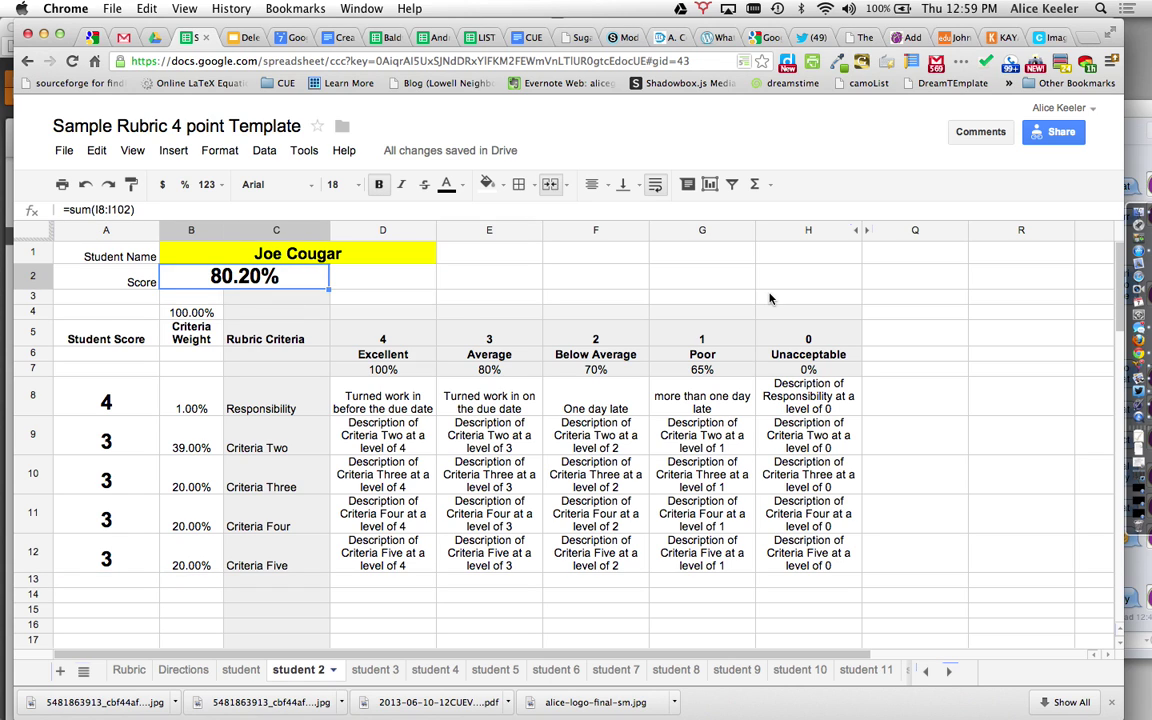